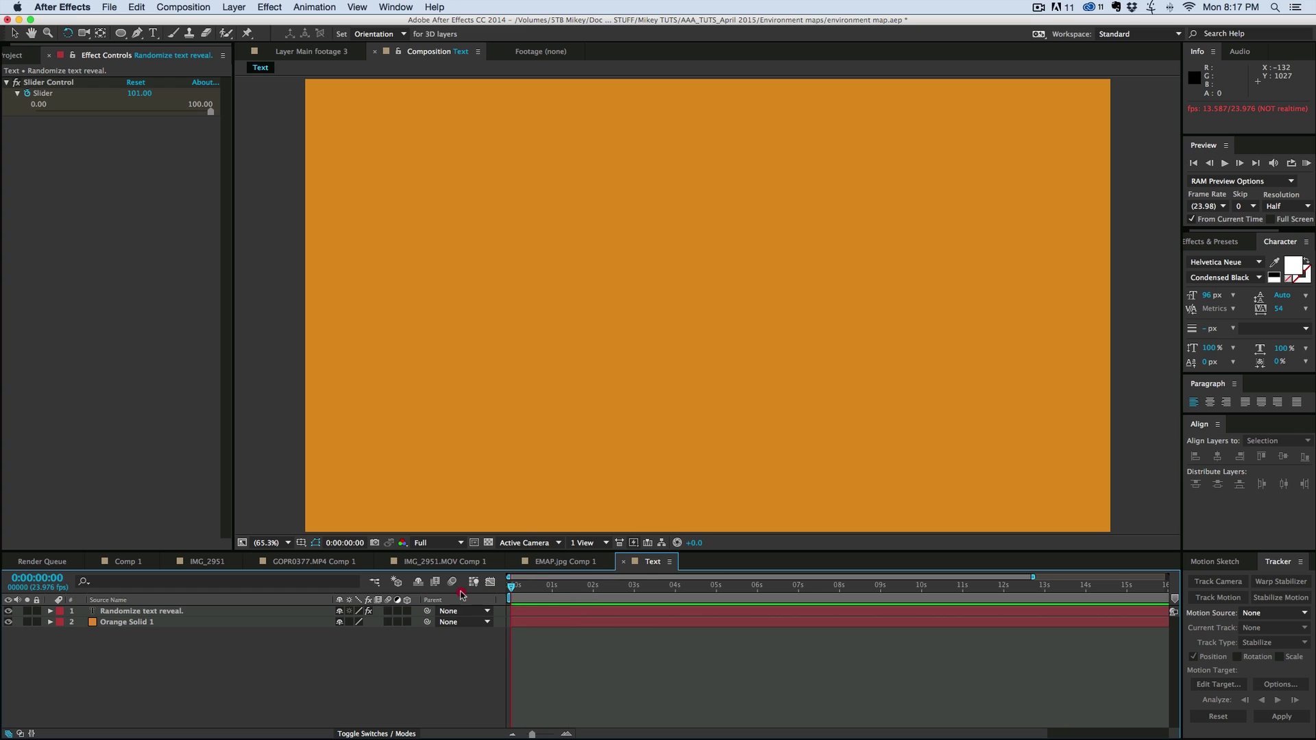
Preview the existing random text reveal animation from the start of the composition.
left_click(534, 588)
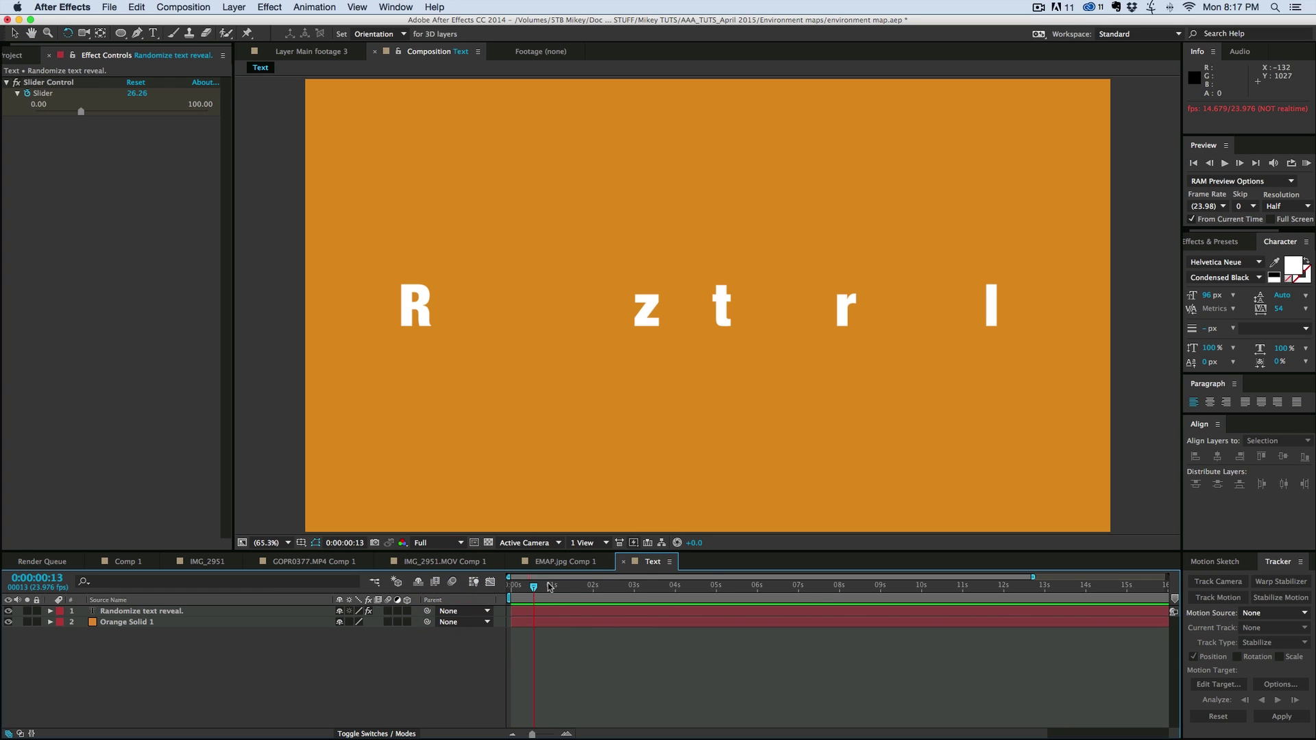
left_click_drag(534, 588, 511, 590)
key("space")
key("space")
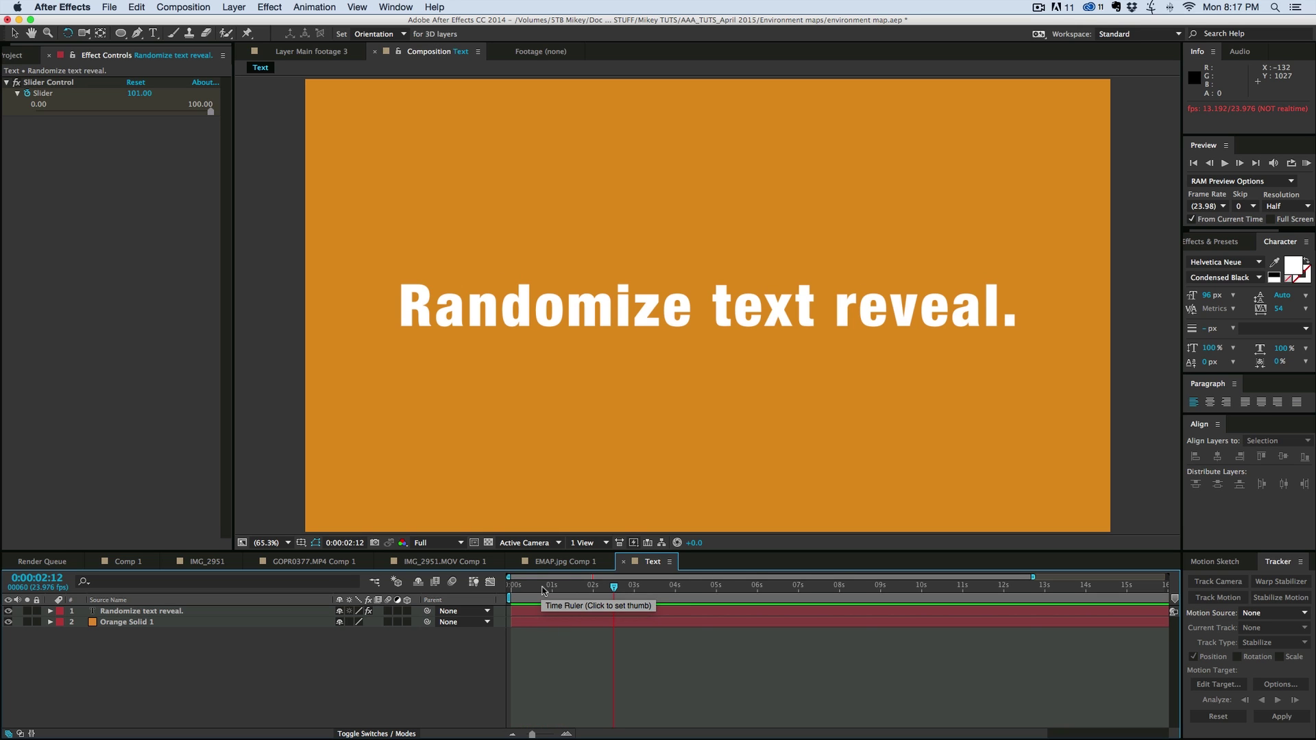
Hide the "Randomize text reveal." layer and move it below Orange Solid 1.
left_click(159, 612)
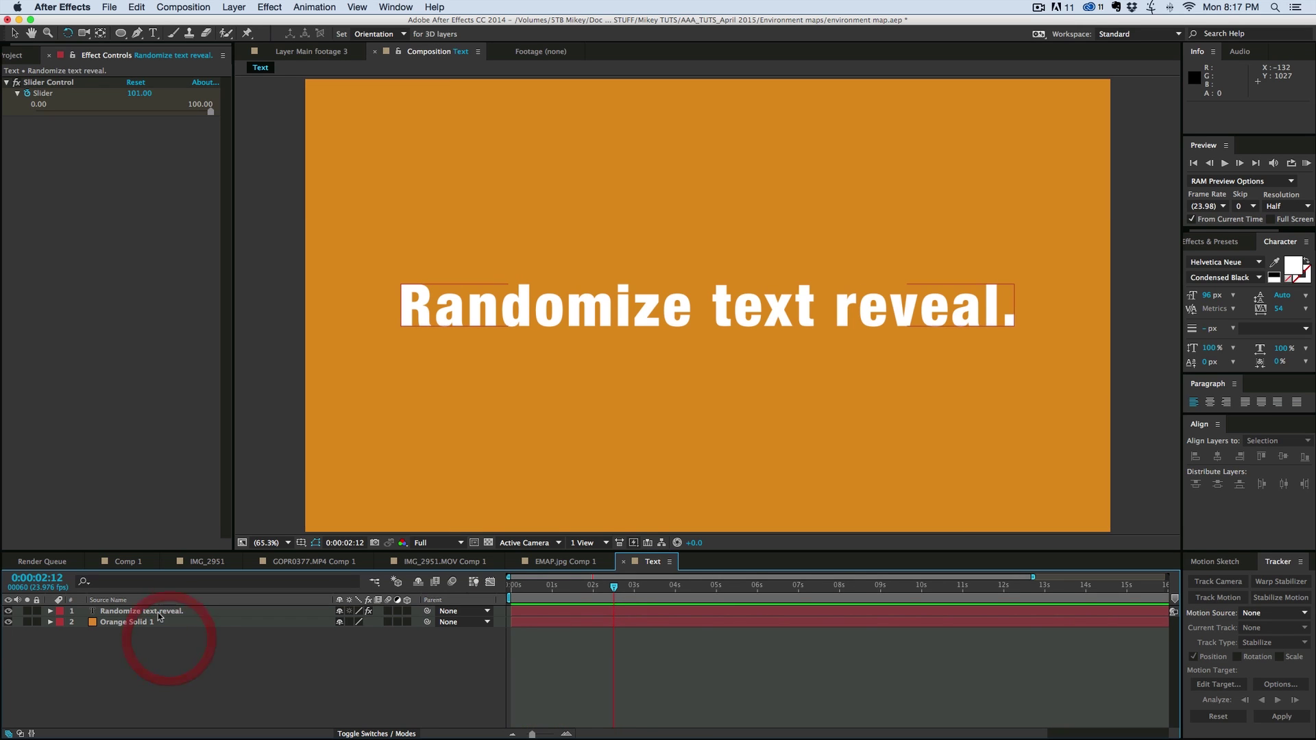
left_click(9, 611)
left_click_drag(130, 611, 162, 645)
left_click(161, 652)
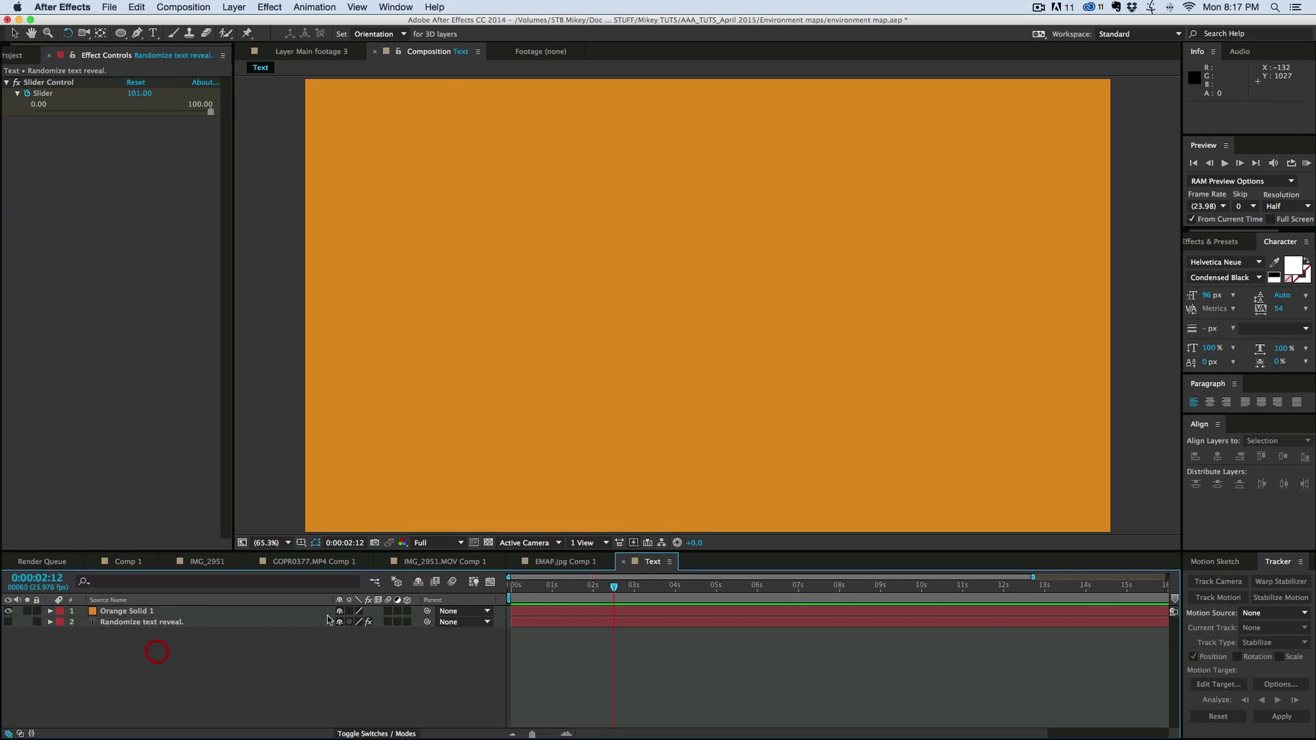
Create a text layer reading "Anything you want" in the composition.
left_click(154, 33)
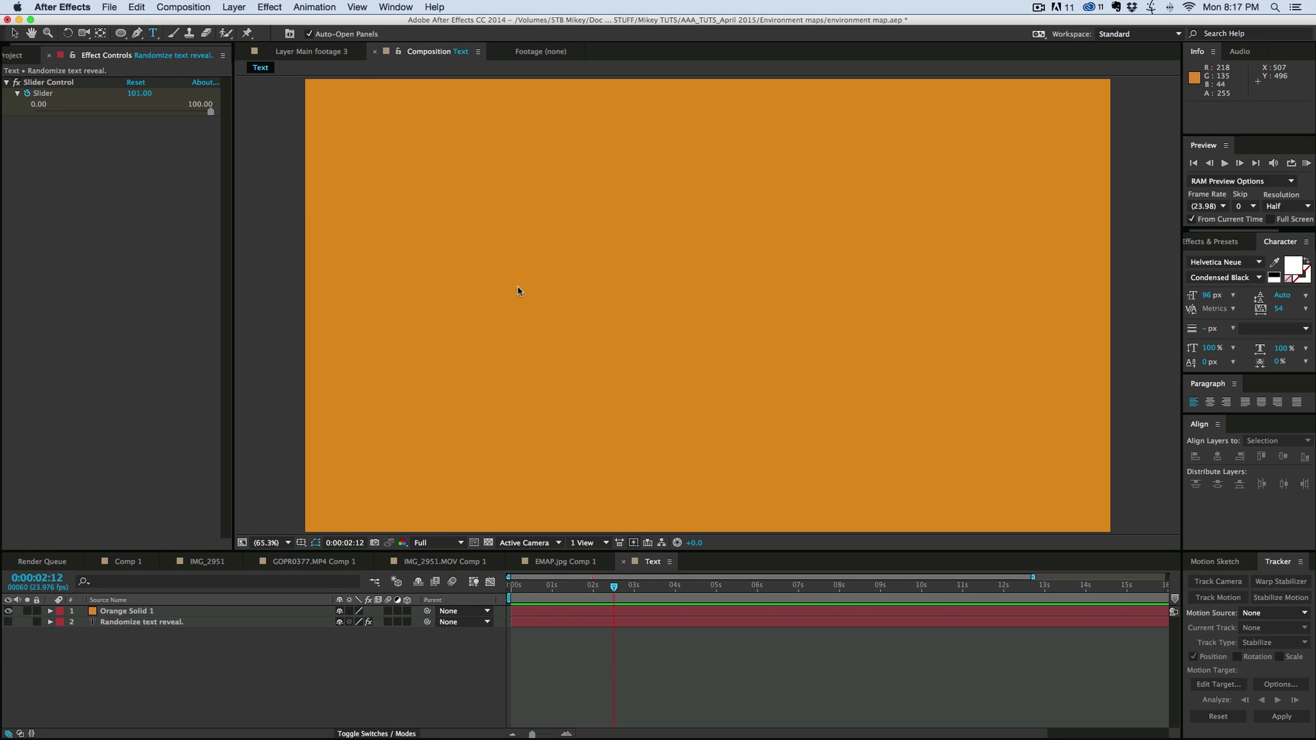
left_click(517, 288)
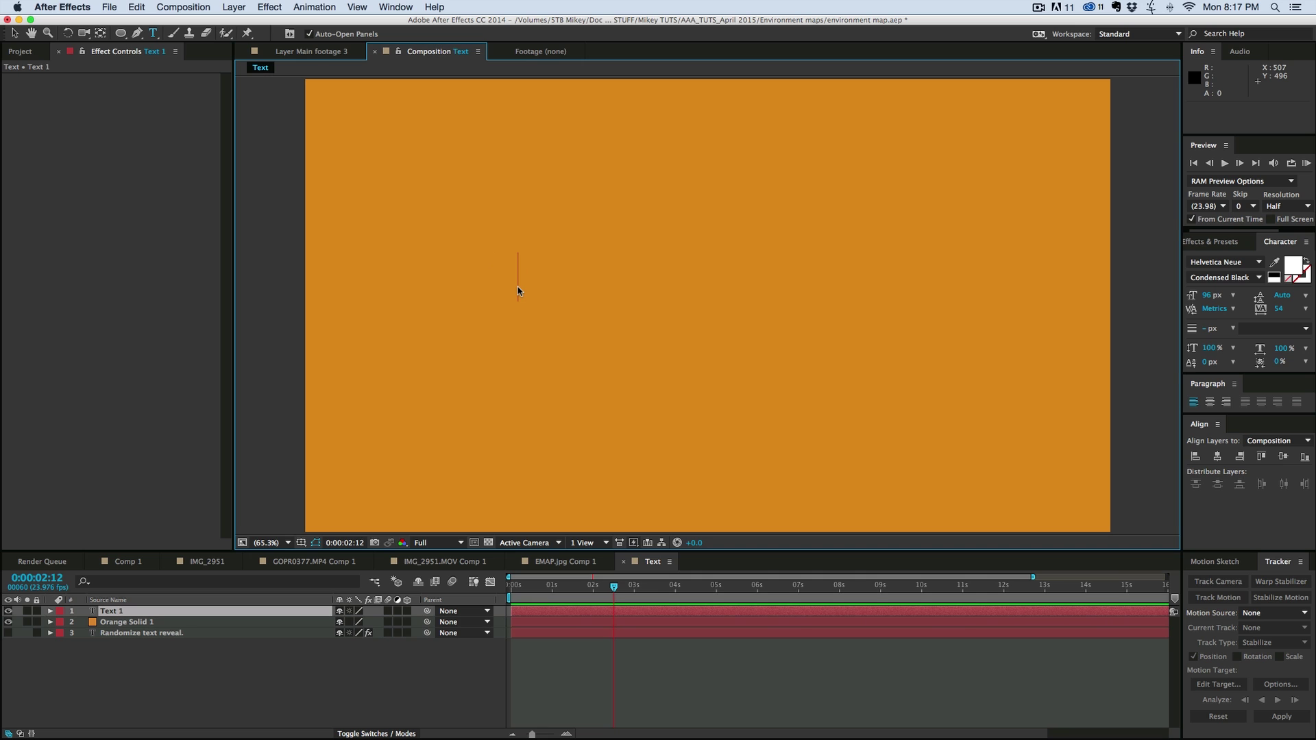
type("Anything you want")
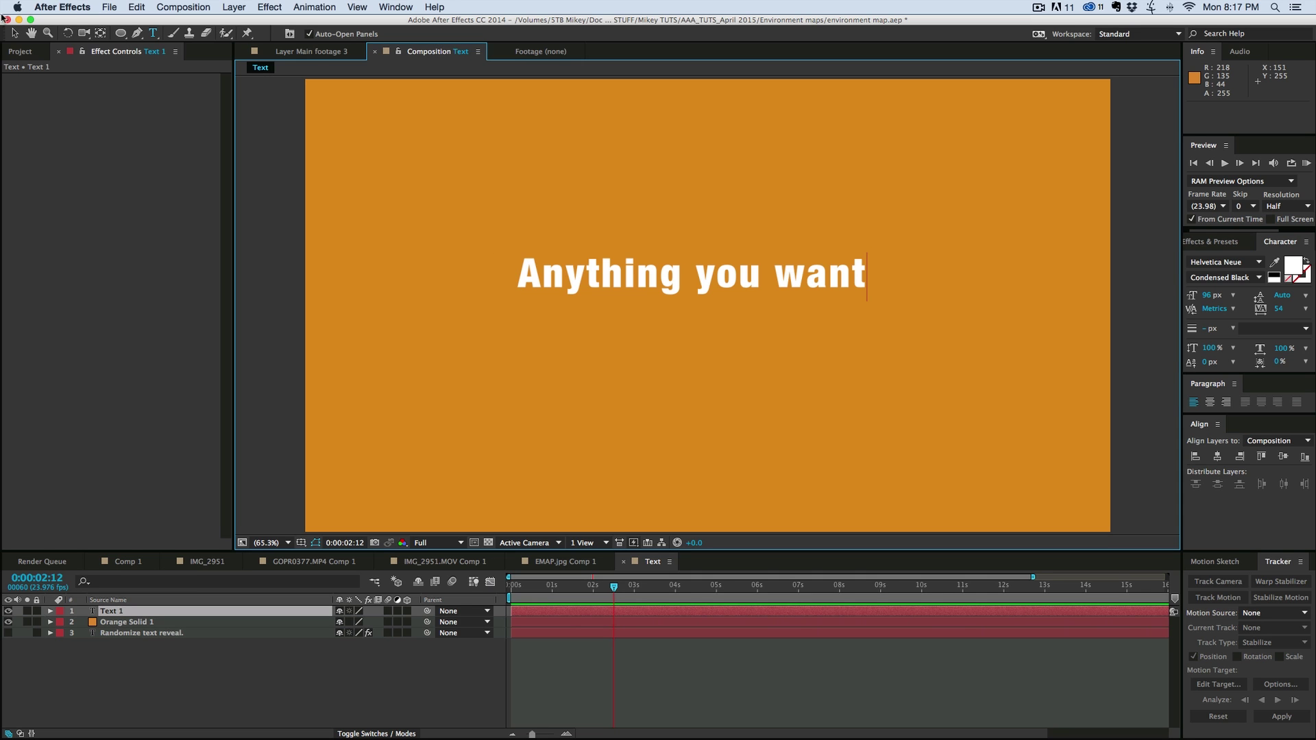
left_click(14, 33)
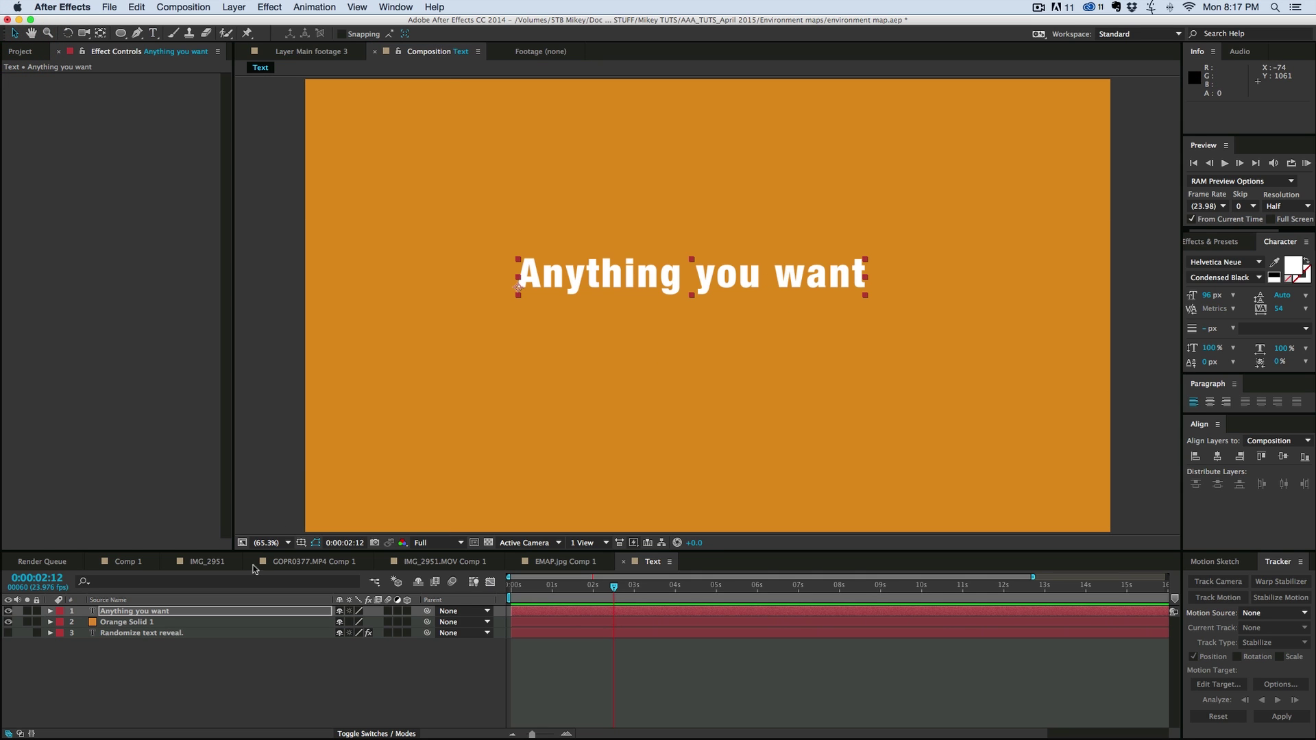
Enlarge the new text to about 70% of the frame width and center it horizontally and vertically in the composition.
left_click_drag(231, 552, 231, 492)
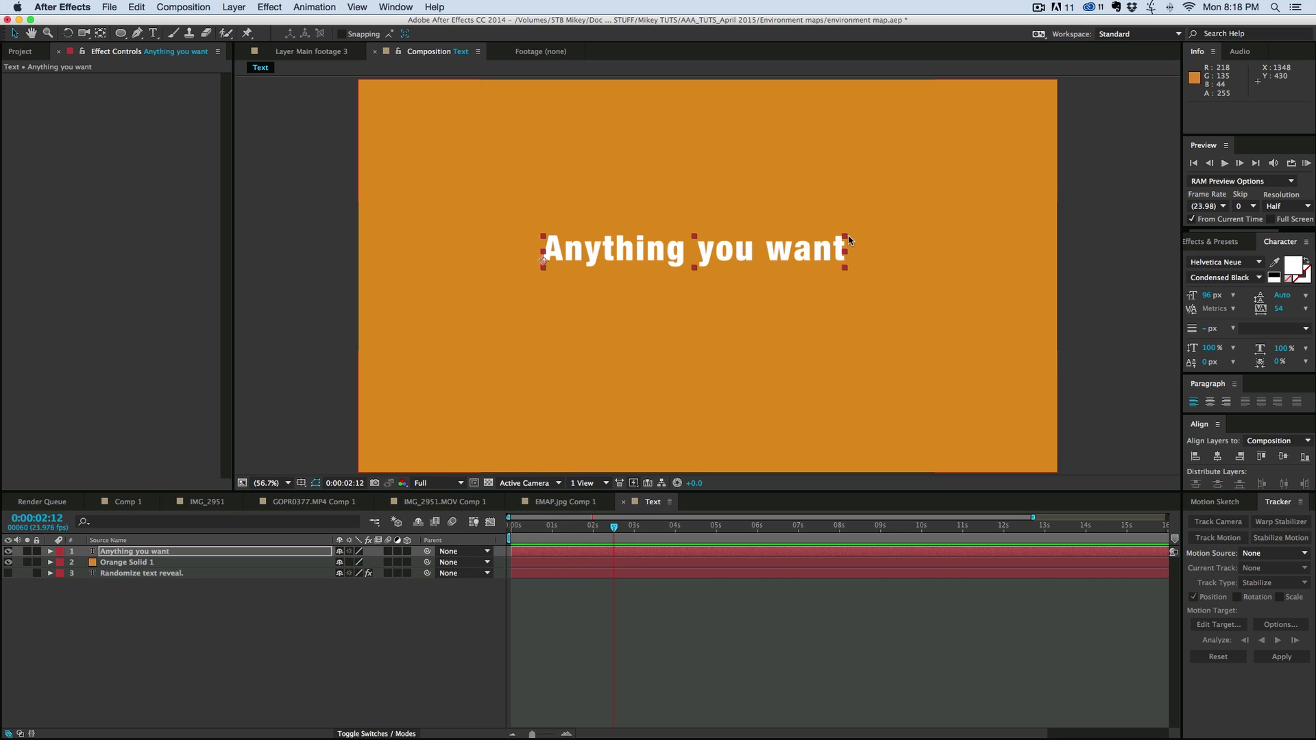
left_click_drag(850, 240, 829, 273)
left_click(1217, 456)
left_click(1284, 456)
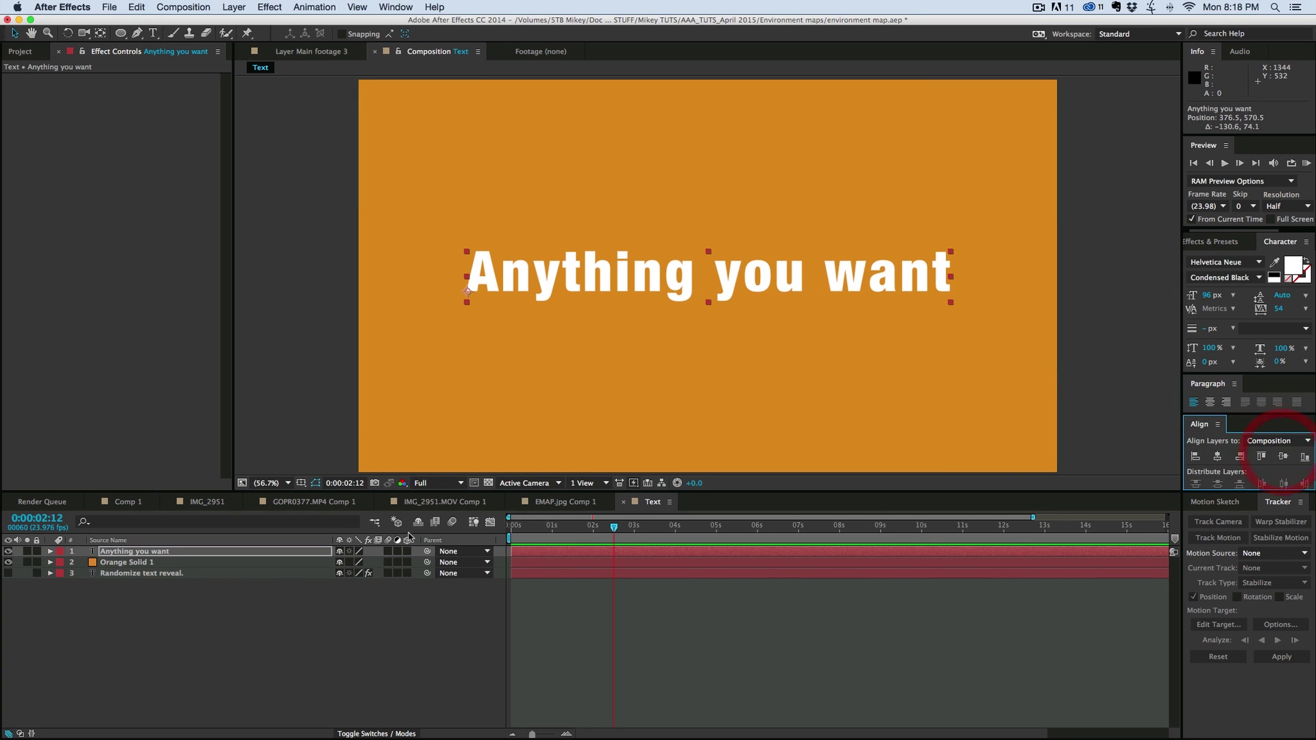
Add an Opacity animator to the "Anything you want" text layer and set its opacity to 0%.
left_click(50, 551)
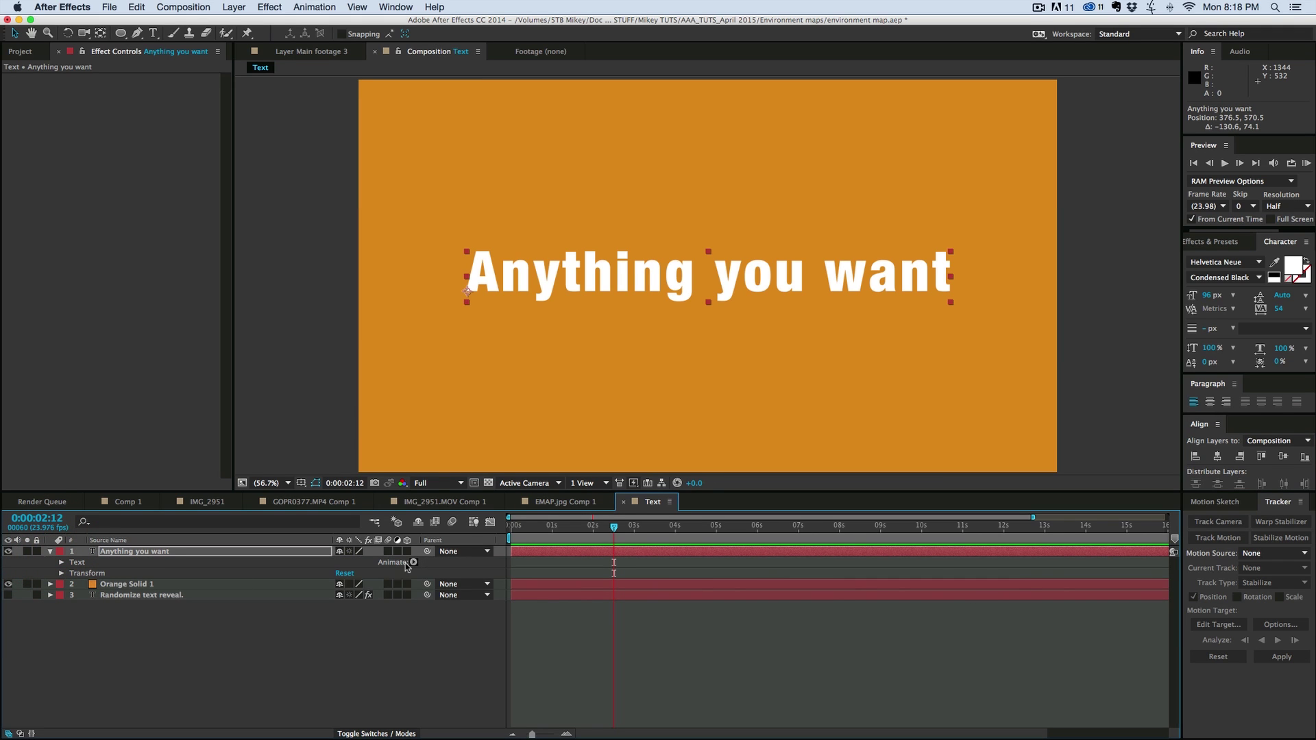
left_click(436, 572)
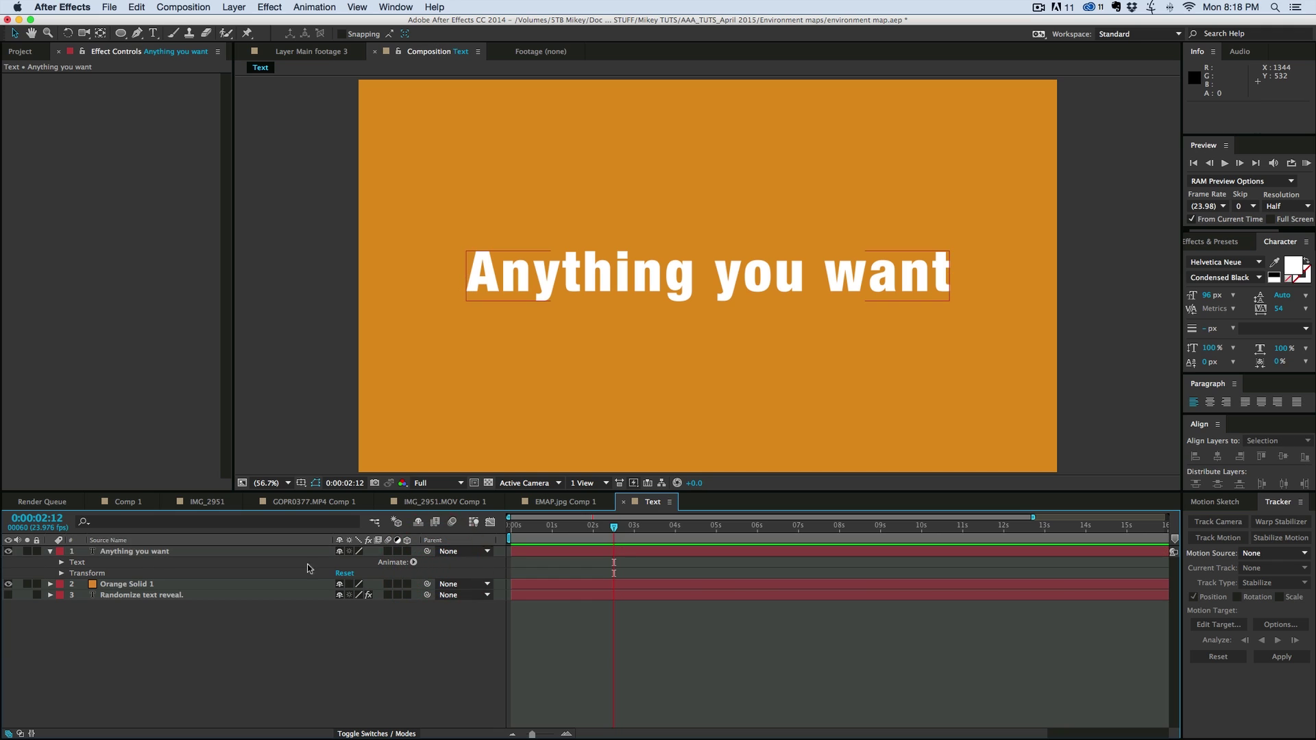
left_click(413, 562)
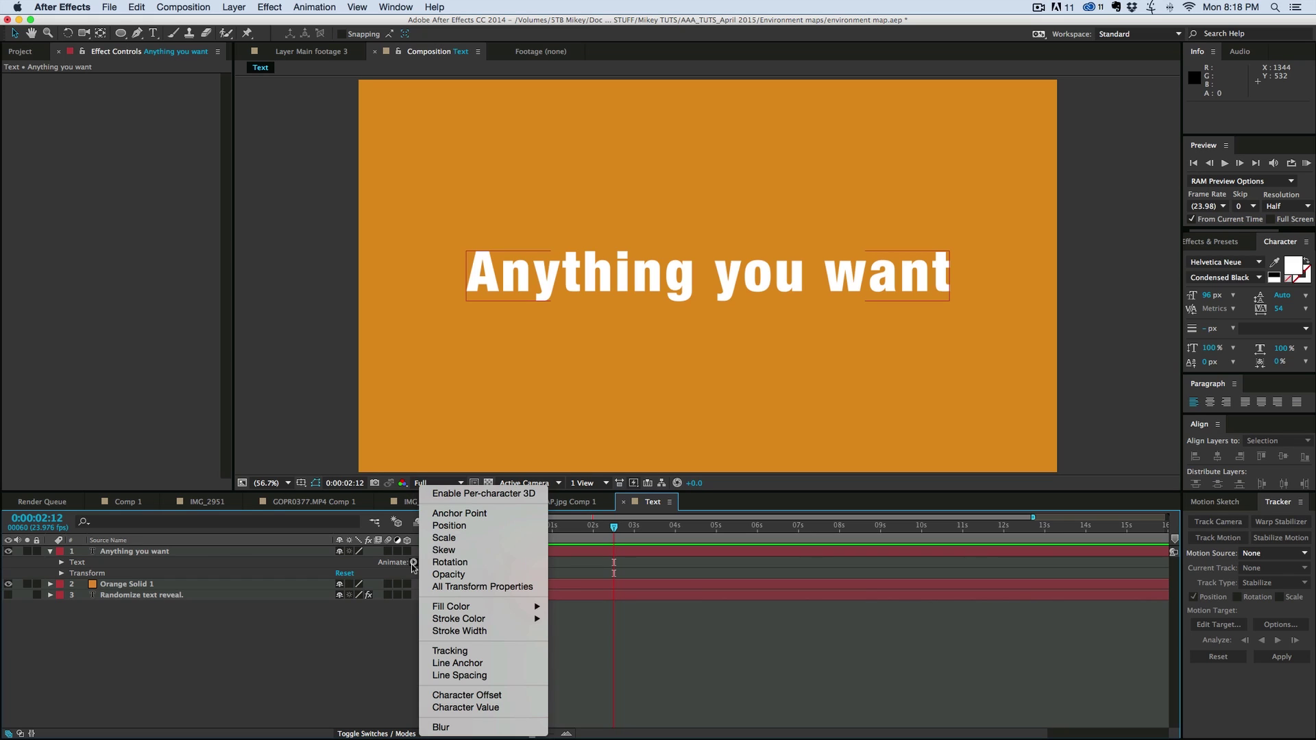
left_click(450, 575)
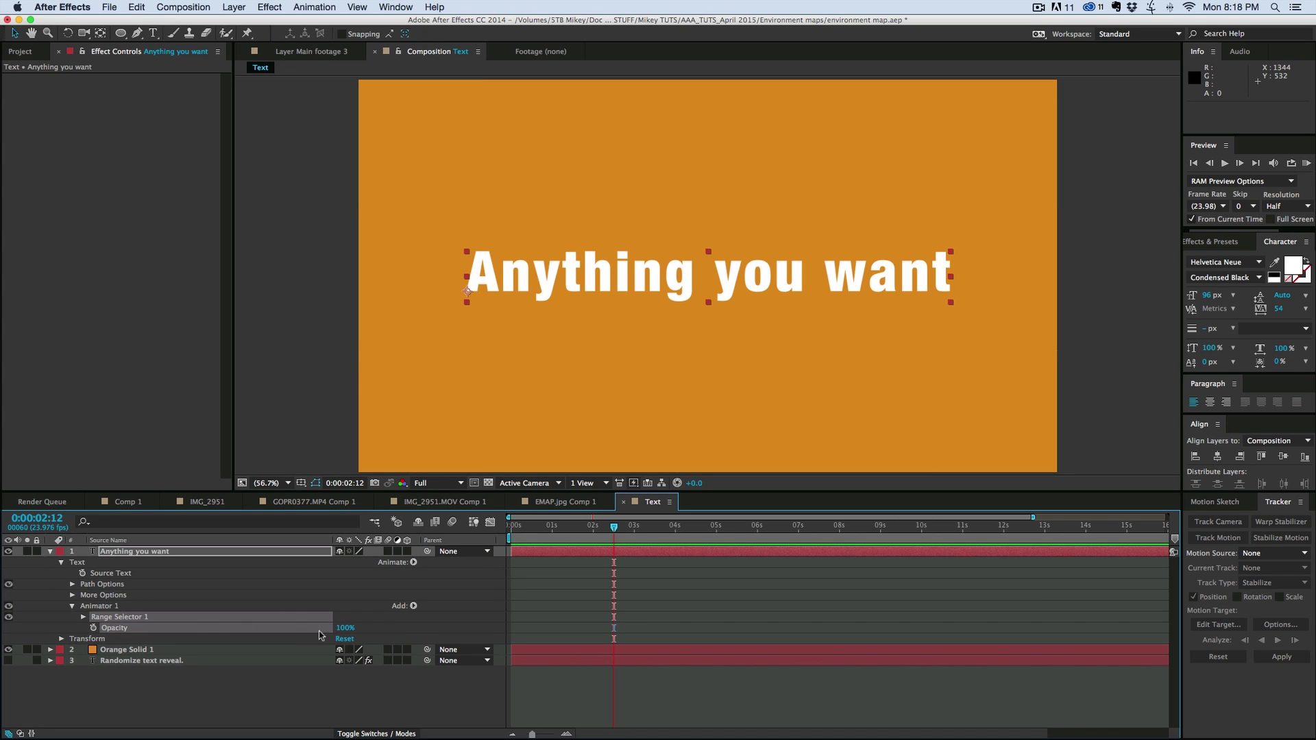
left_click_drag(345, 631, 182, 622)
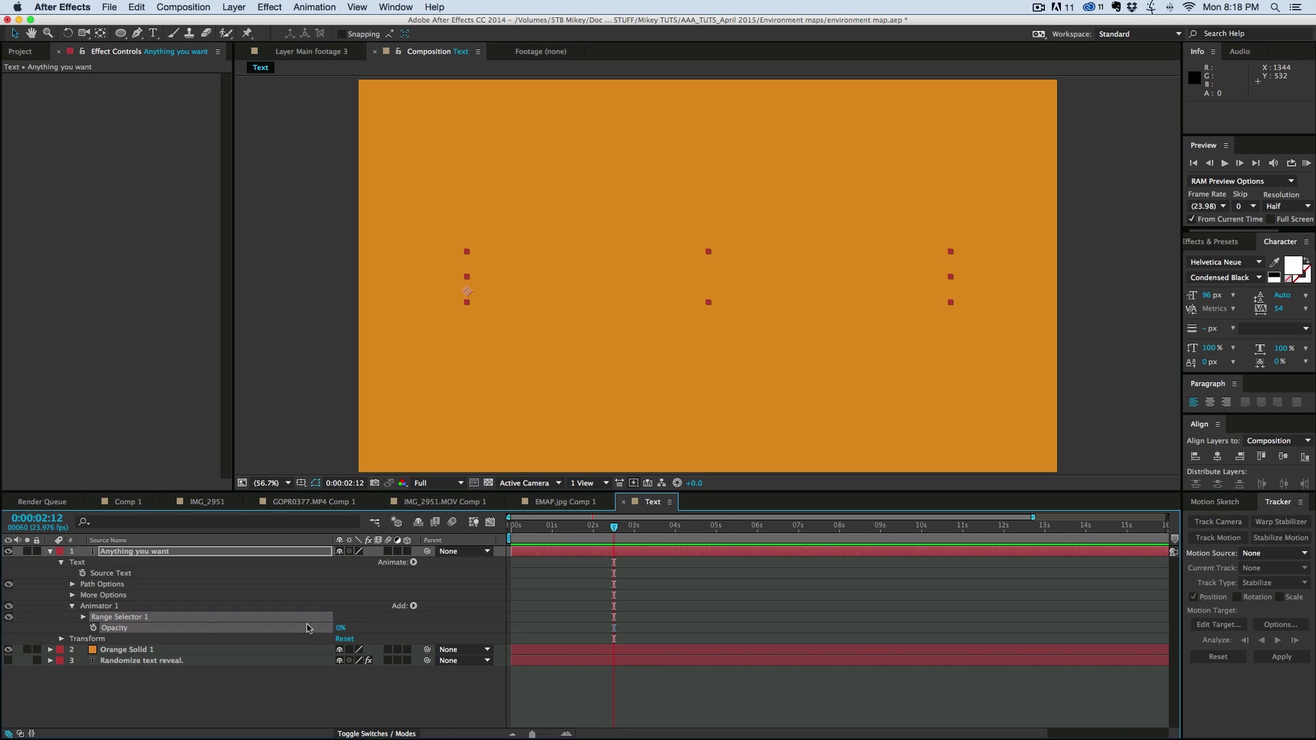
Set the opacity animator's Range Selector 1 Start to 25% and its advanced Smoothness to 0%.
left_click(83, 616)
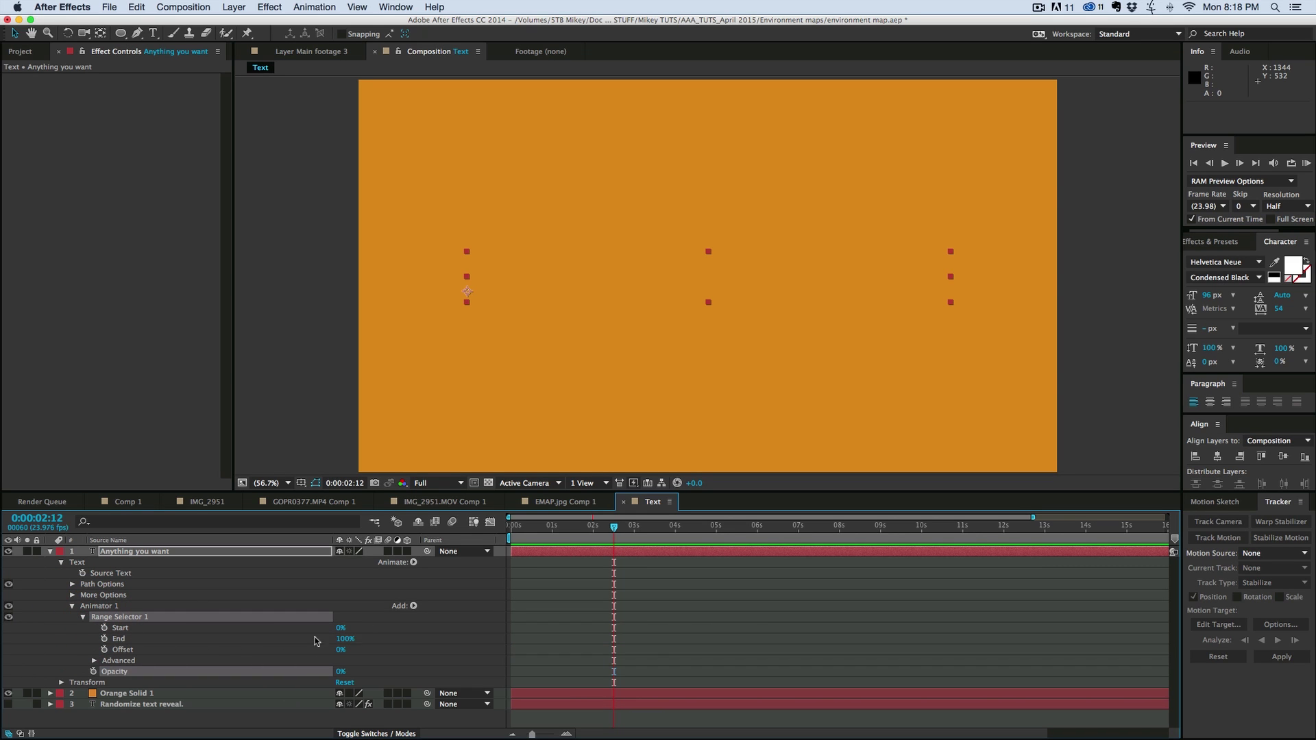
left_click_drag(341, 631, 417, 623)
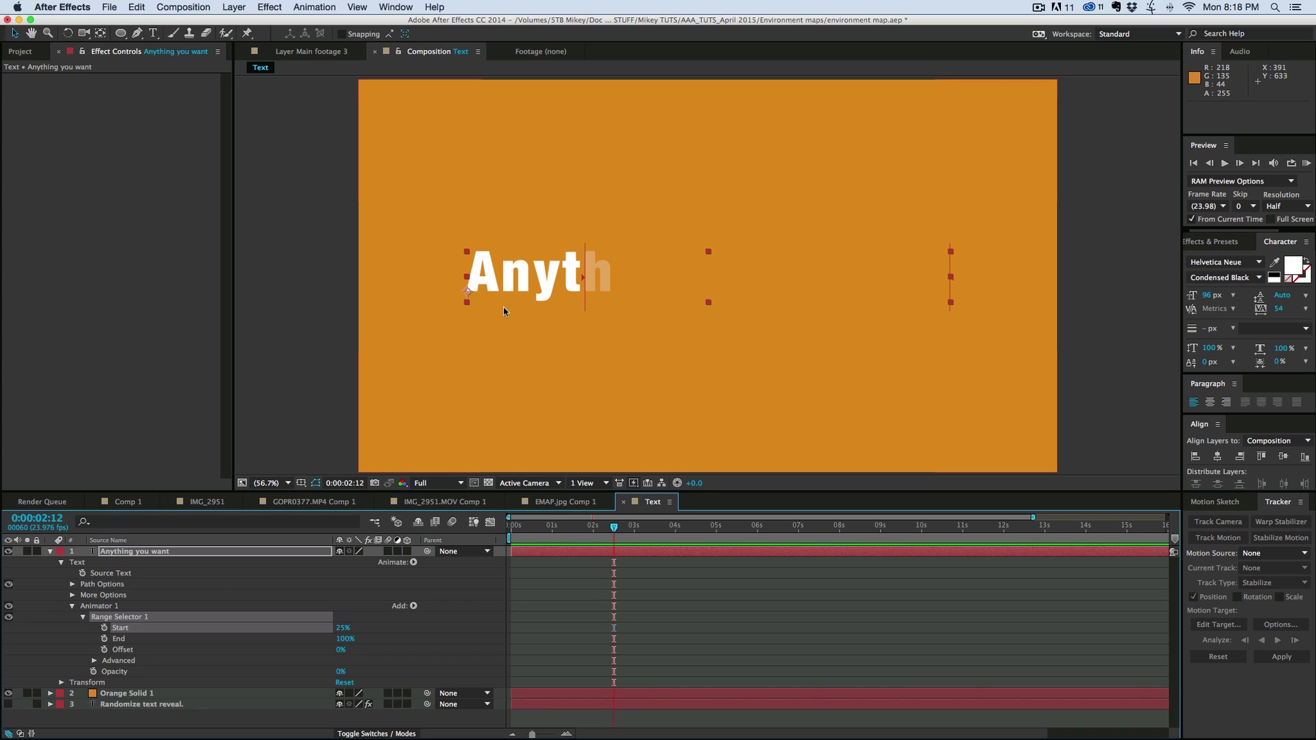
left_click(94, 661)
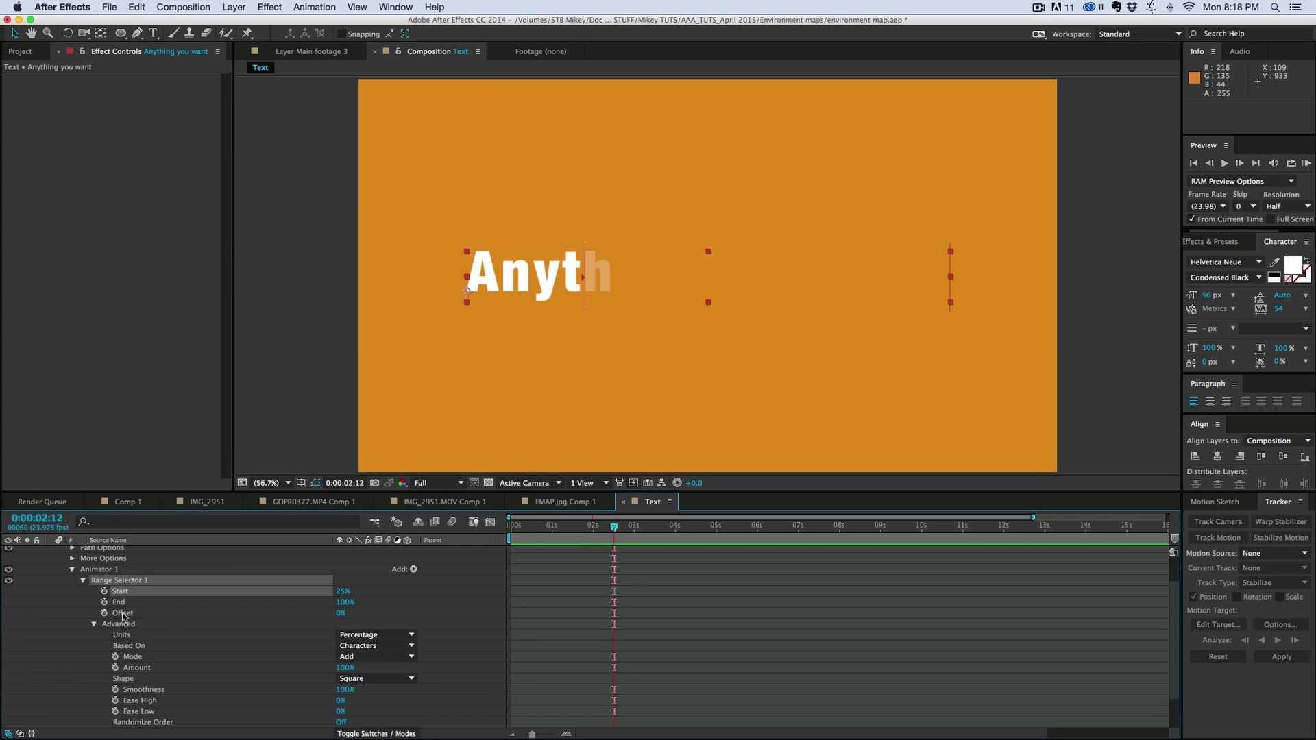
scroll(124, 617, "down", 1)
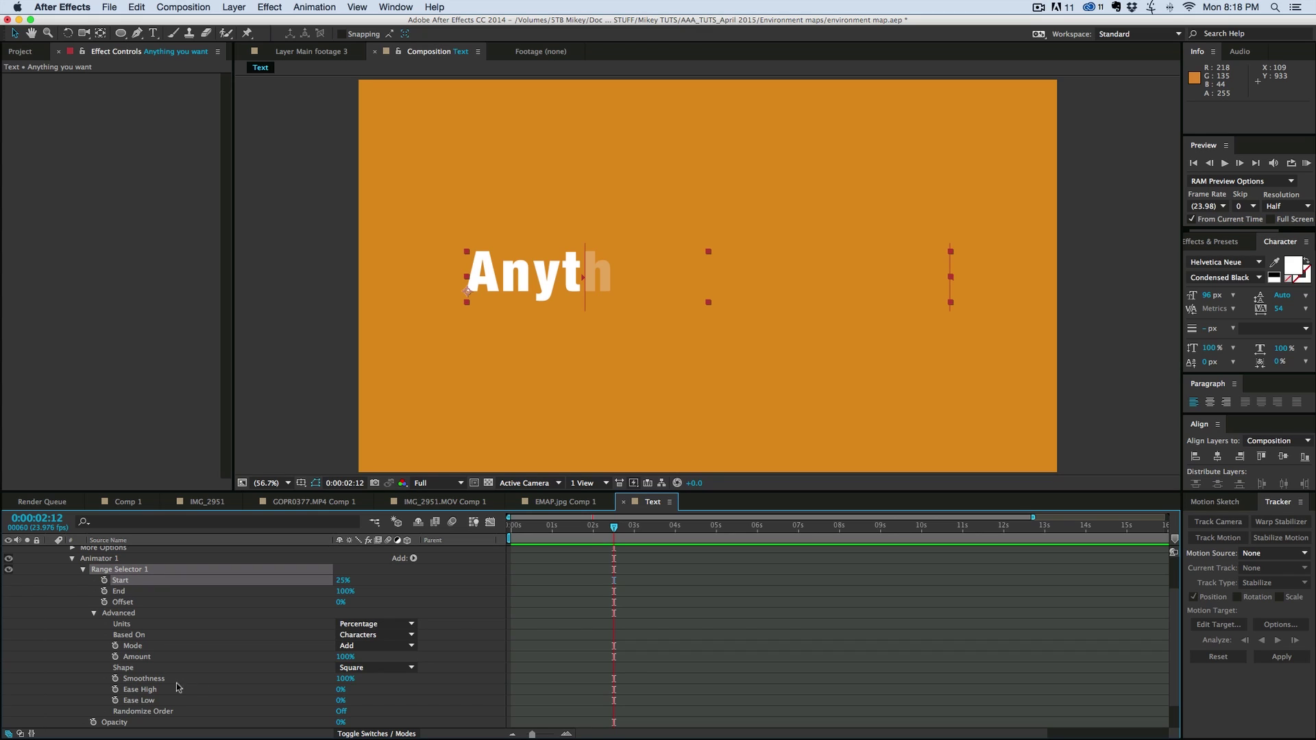
left_click_drag(340, 682, 85, 661)
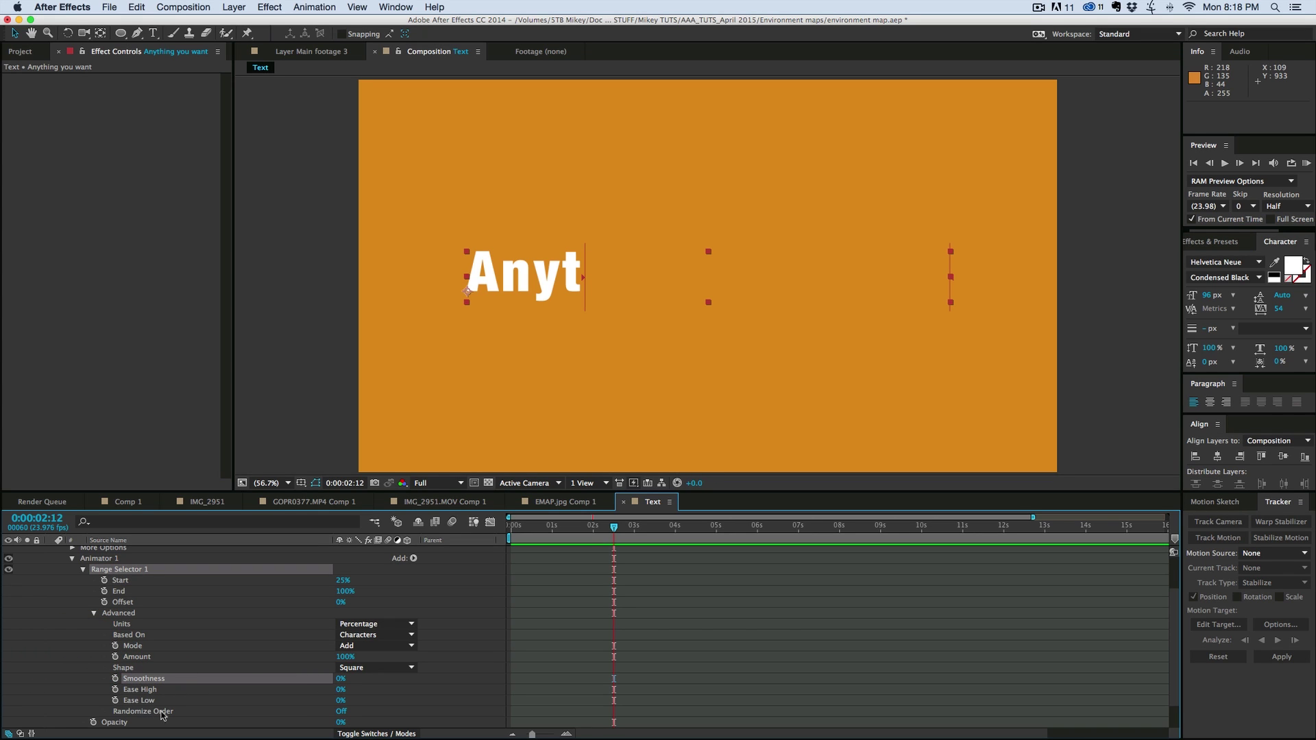
Turn on Randomize Order for Range Selector 1 and set its Start to 0%.
left_click(341, 711)
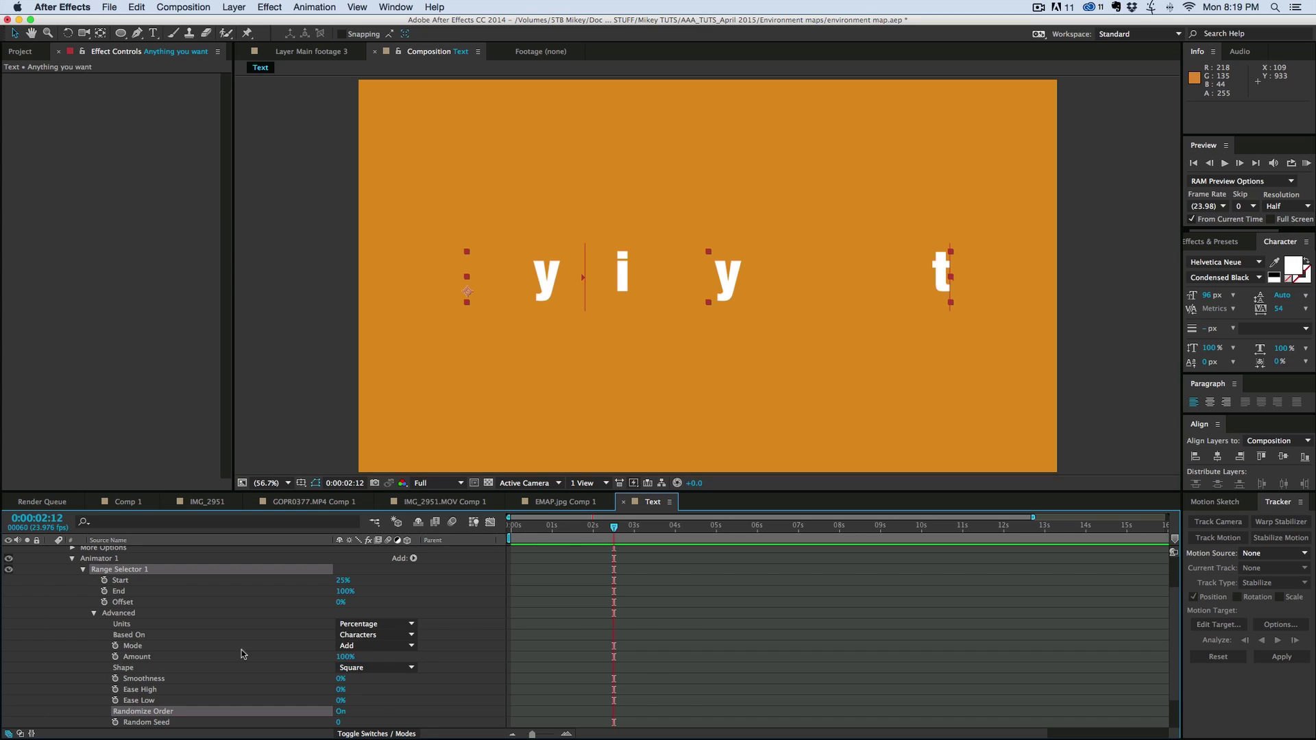
scroll(241, 654, "up", 2)
left_click_drag(336, 605, 287, 595)
Rename the opacity animator to "Letter On".
left_click(72, 579)
left_click(109, 608)
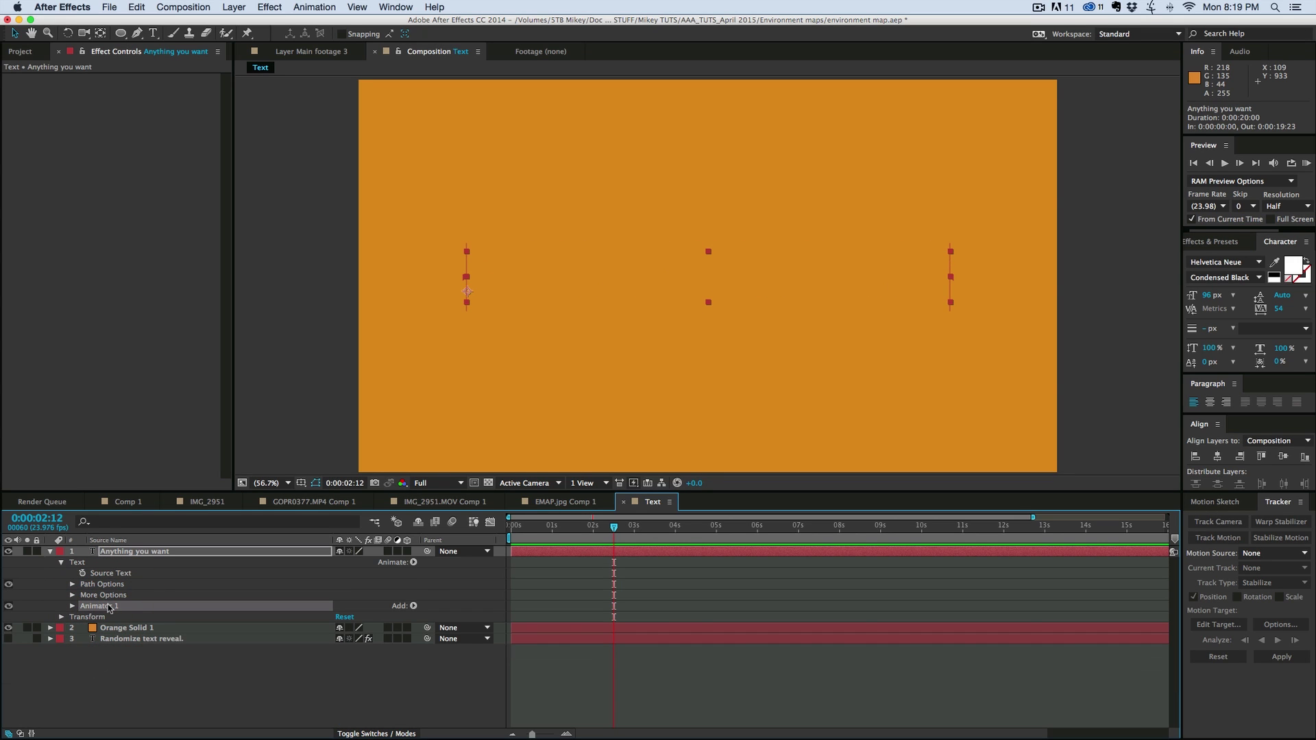
key("Return")
type("Letter")
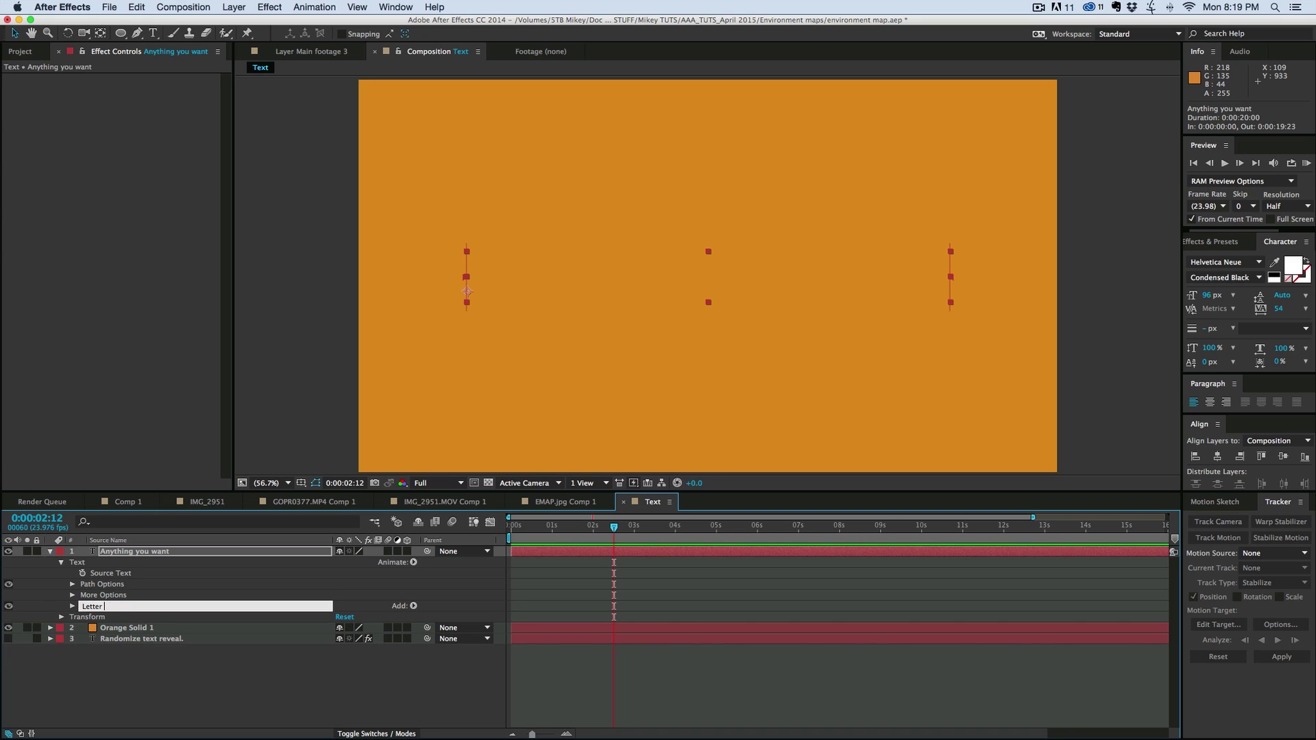
type(" On")
key("Return")
left_click(209, 580)
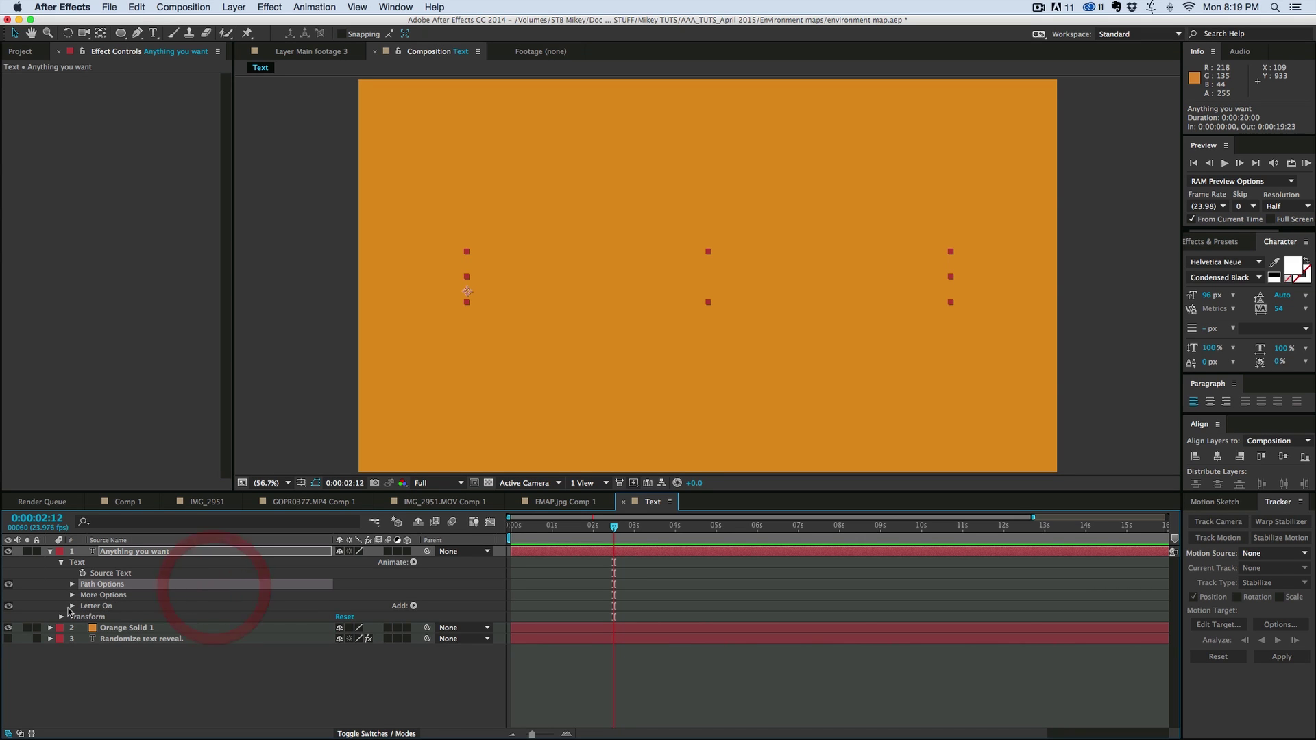
Apply a Slider Control expression effect to the "Anything you want" layer and reveal it under the layer's effects.
left_click(93, 610)
left_click(541, 551)
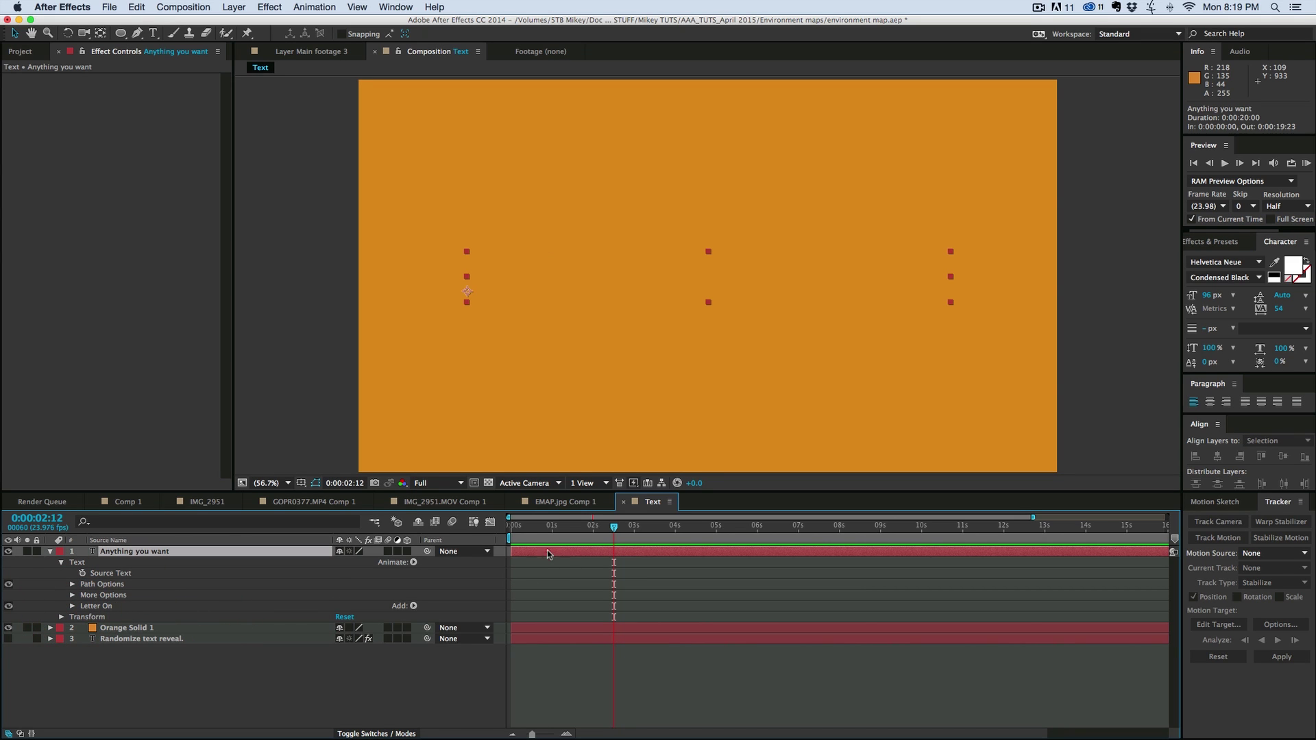
left_click(267, 8)
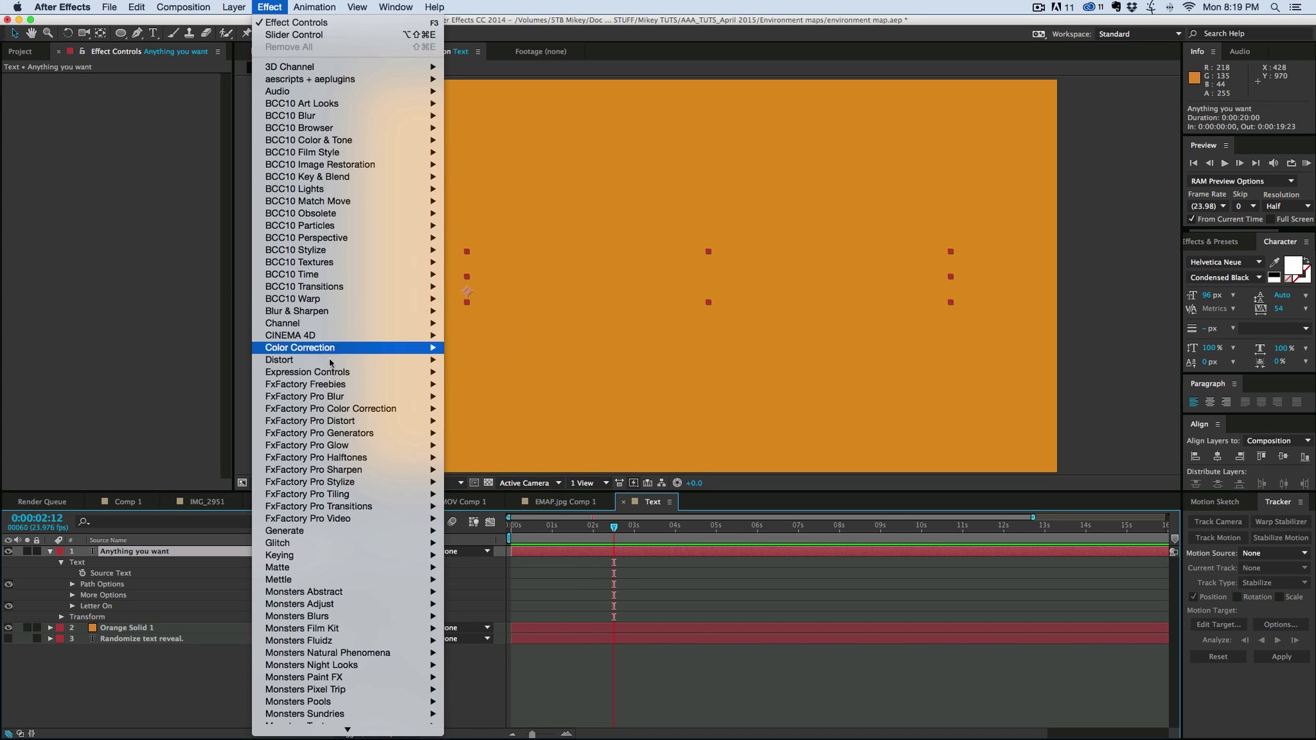
mouse_move(326, 377)
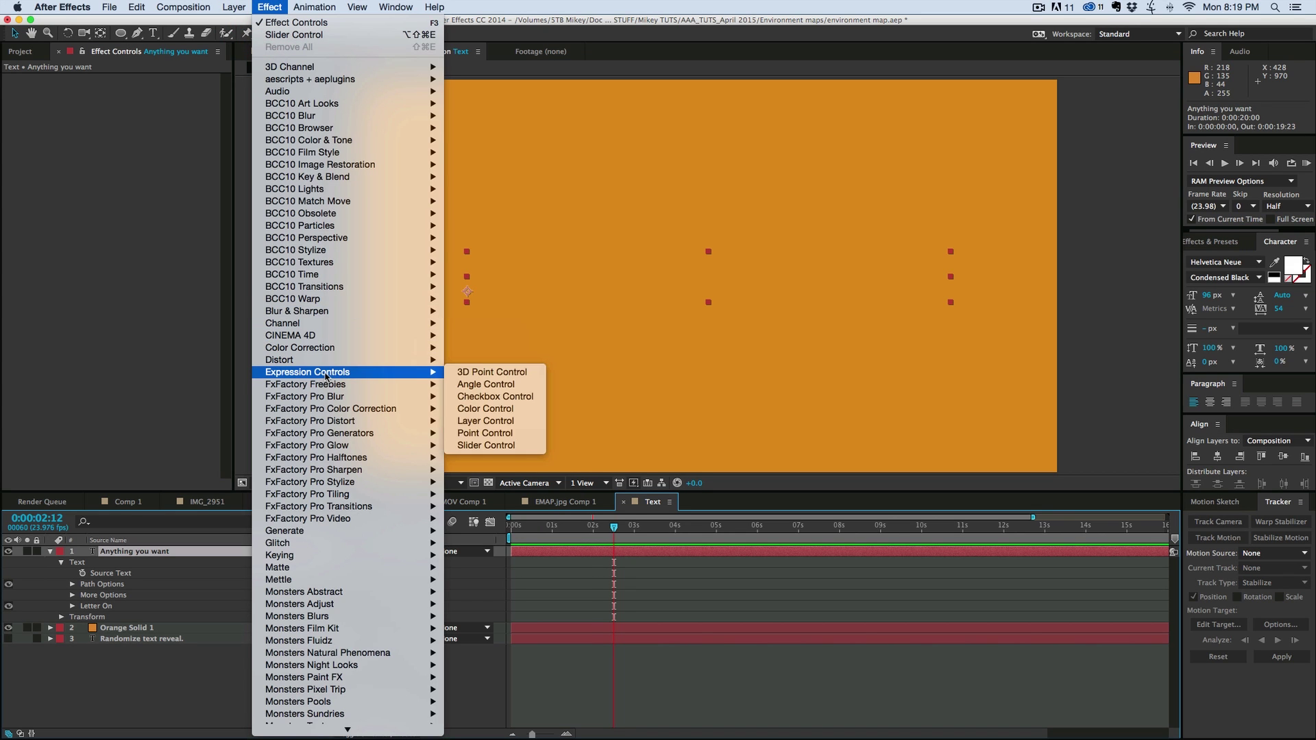
left_click(505, 446)
left_click(61, 617)
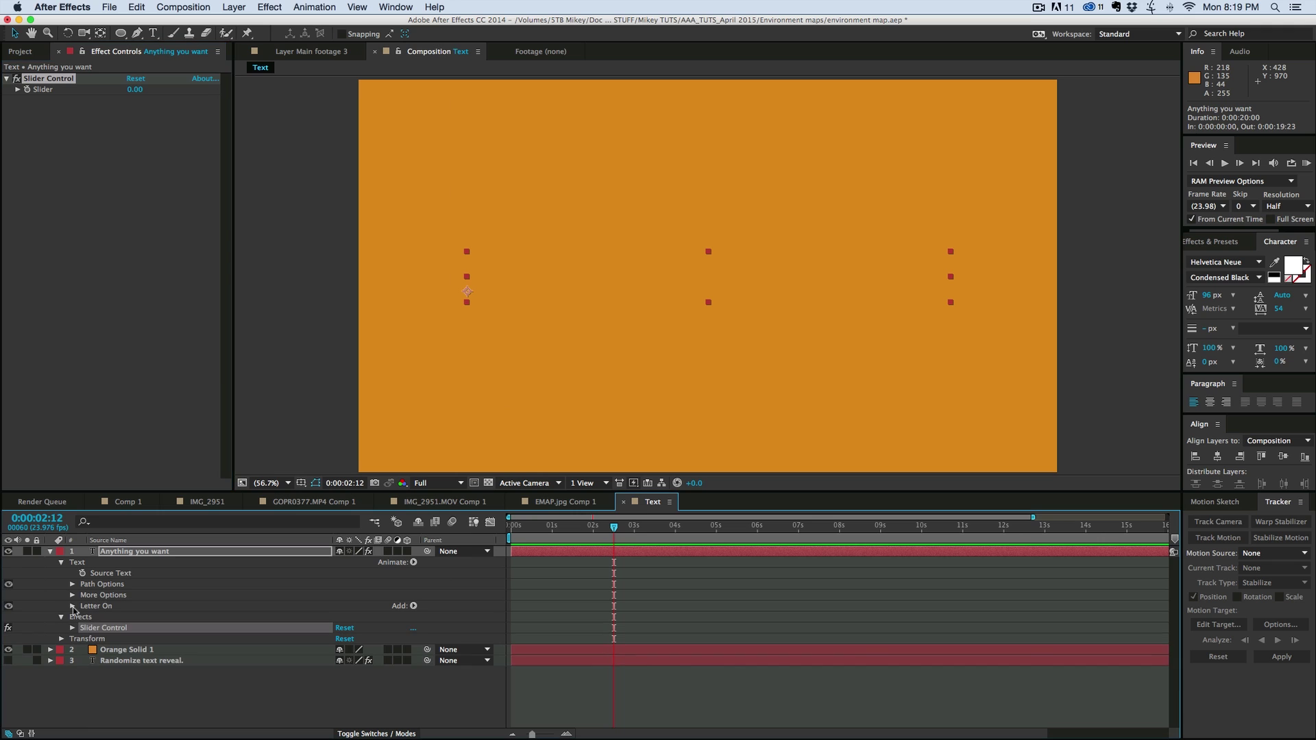
Add an expression to the Start of Letter On's Range Selector 1 that links it to the Slider Control's slider.
left_click(73, 606)
left_click(94, 606)
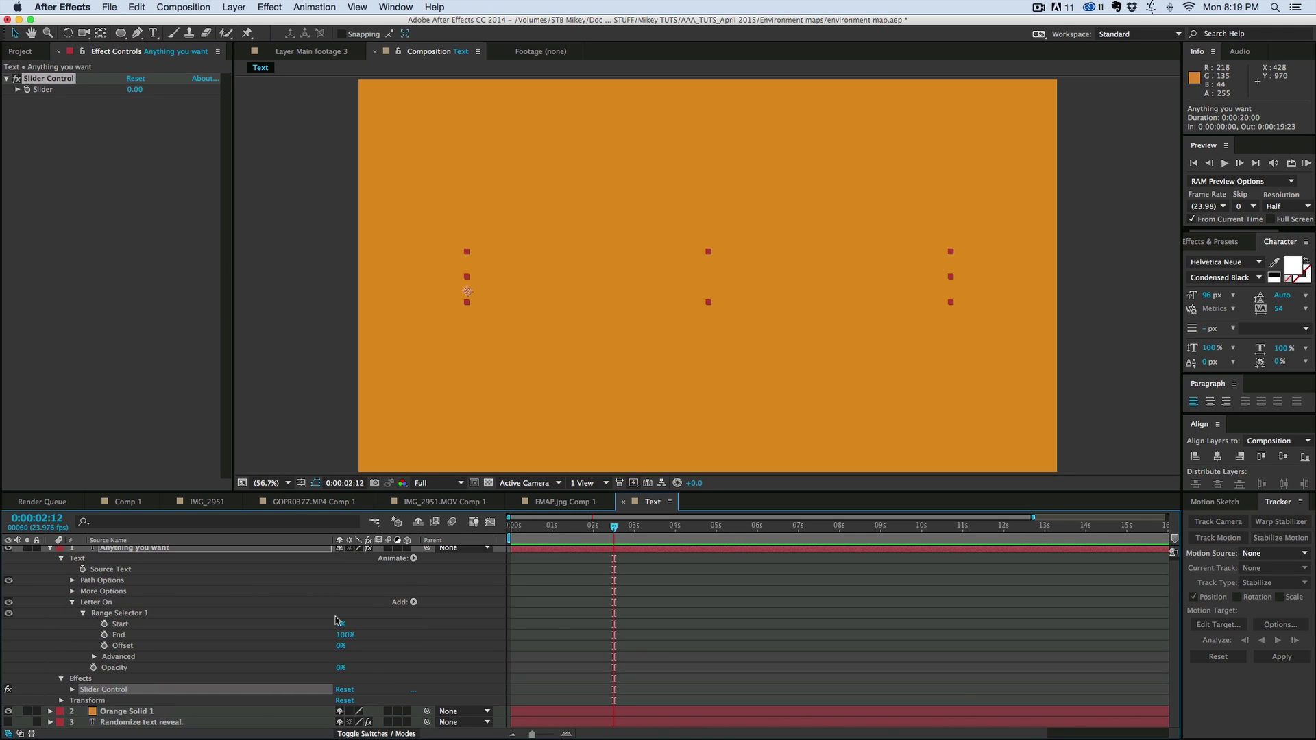
left_click_drag(341, 625, 240, 615)
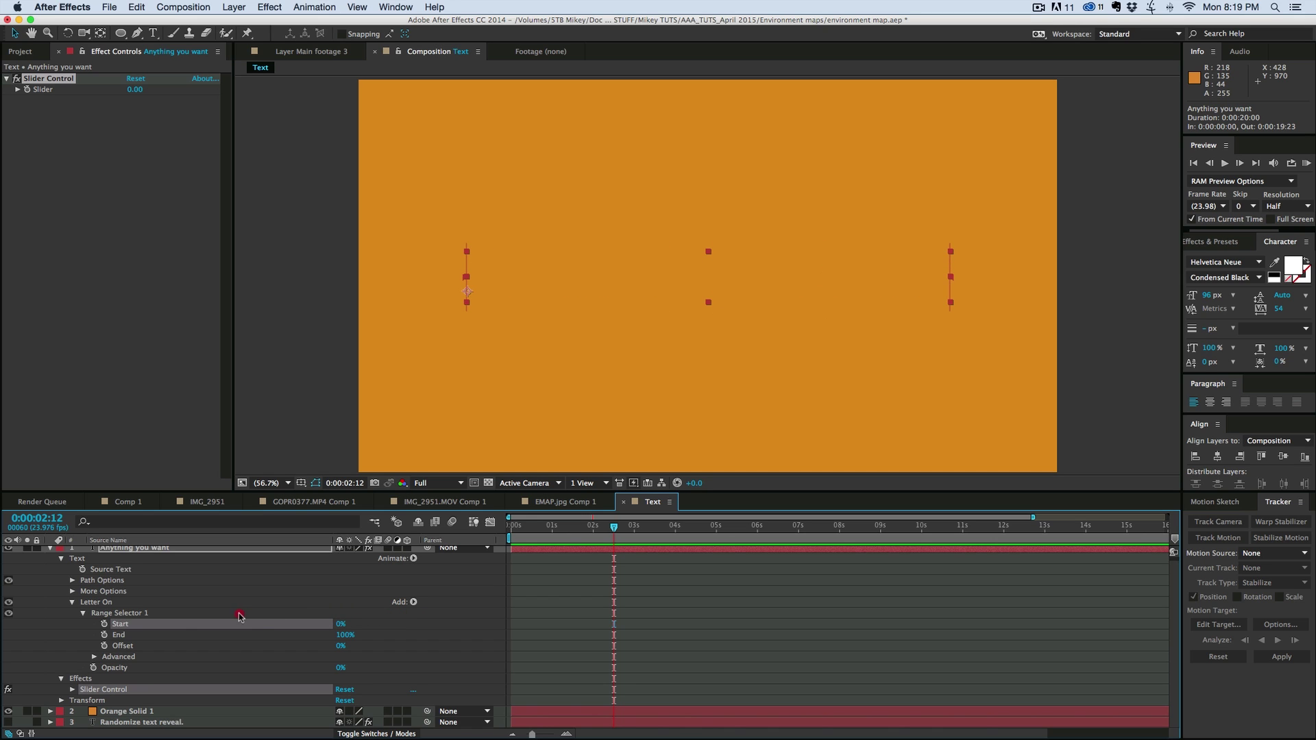
left_click(104, 624, "alt")
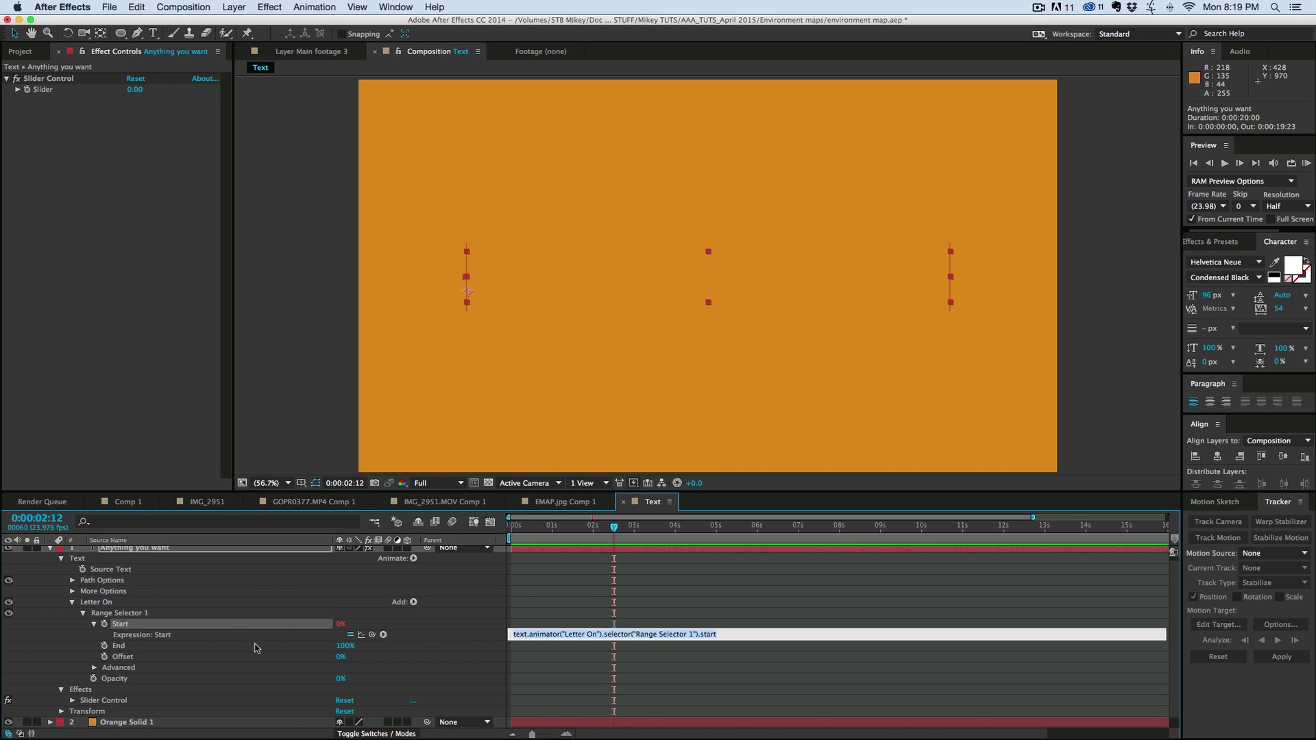
left_click_drag(135, 213, 42, 90)
left_click_drag(135, 90, 34, 109)
left_click(18, 89)
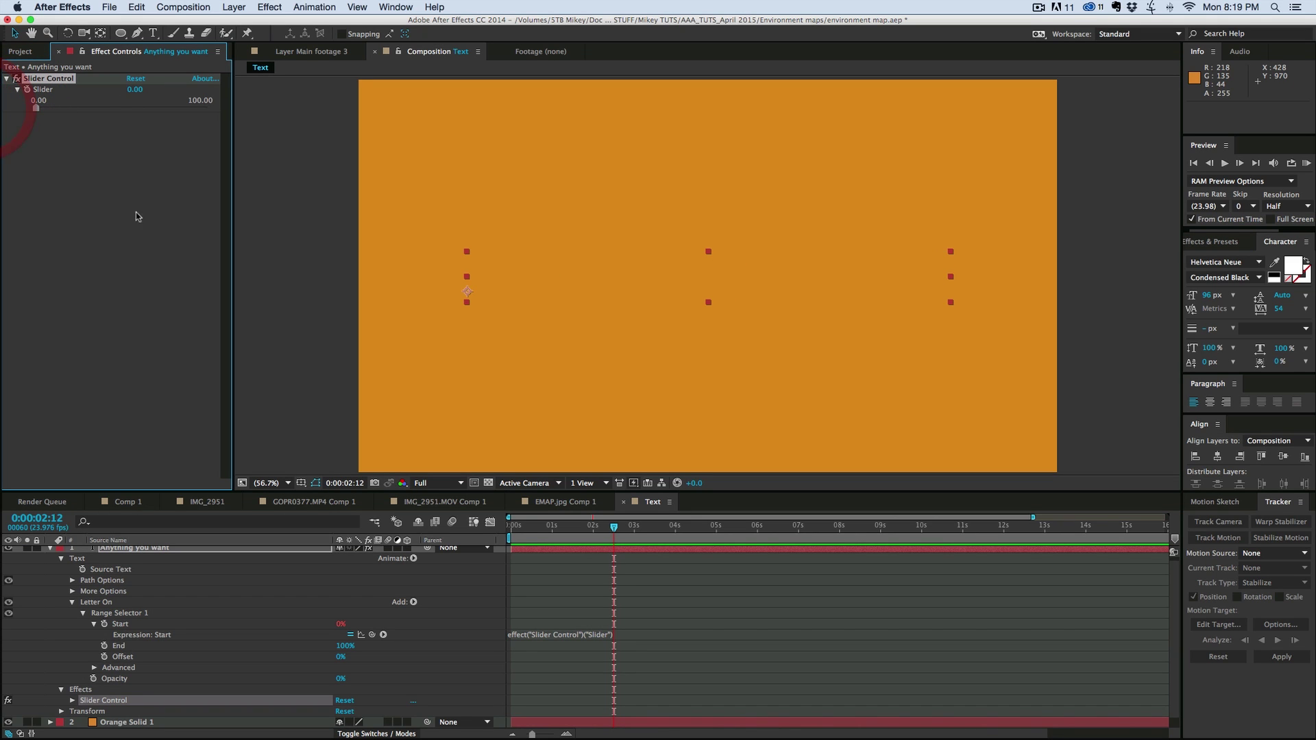
Collapse the Letter On animator and add a separate Scale animator to the text layer.
left_click(72, 601)
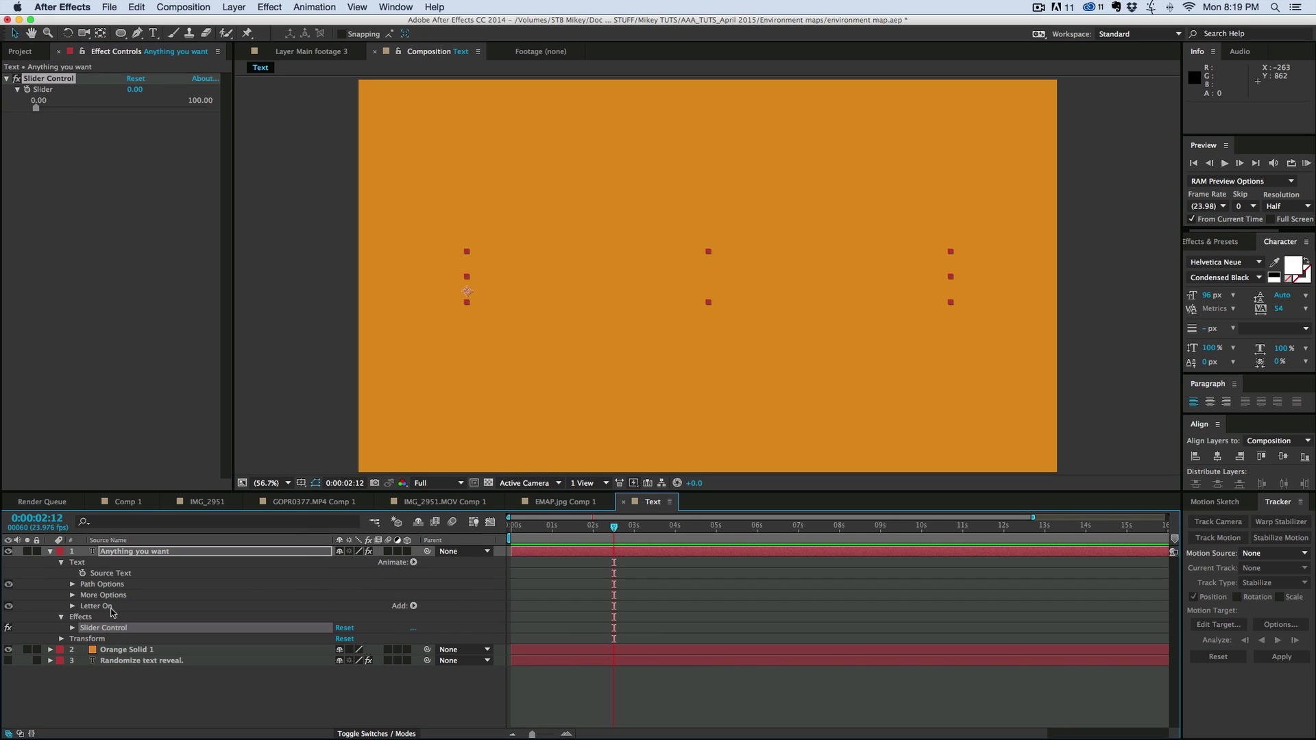
left_click(413, 563)
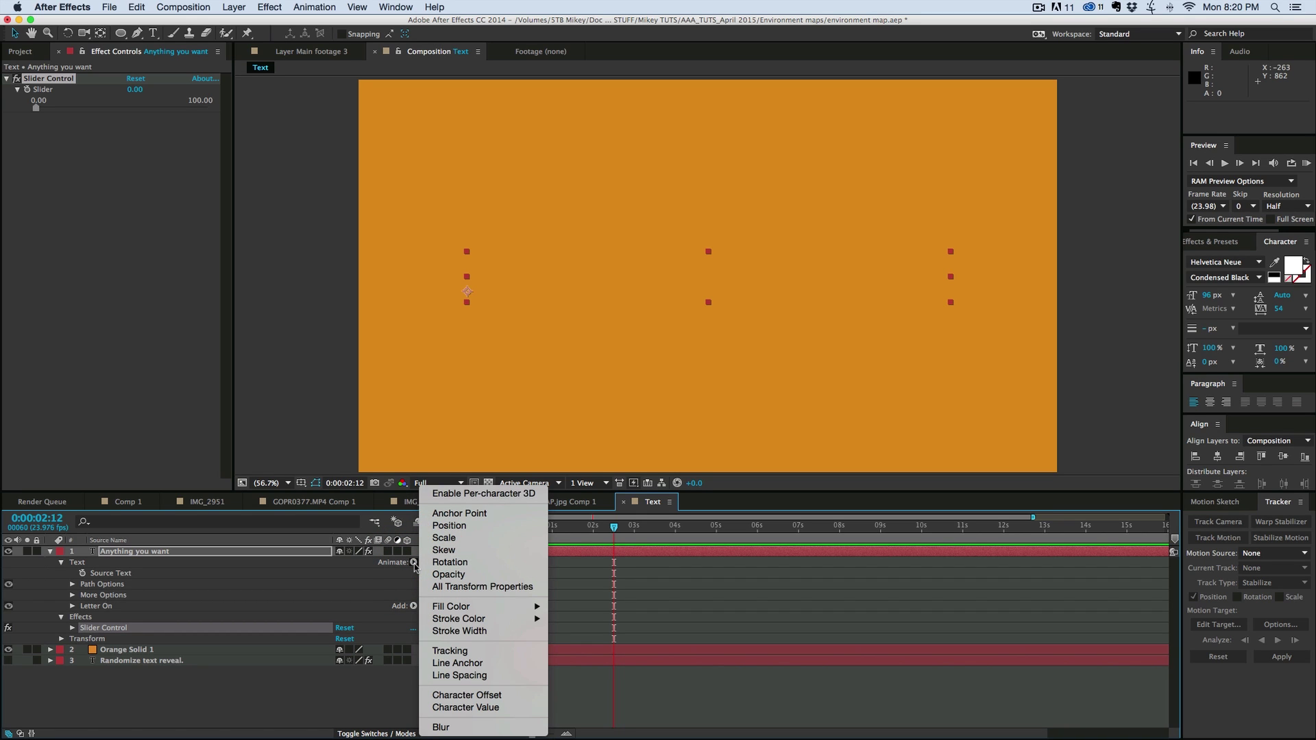
left_click(446, 538)
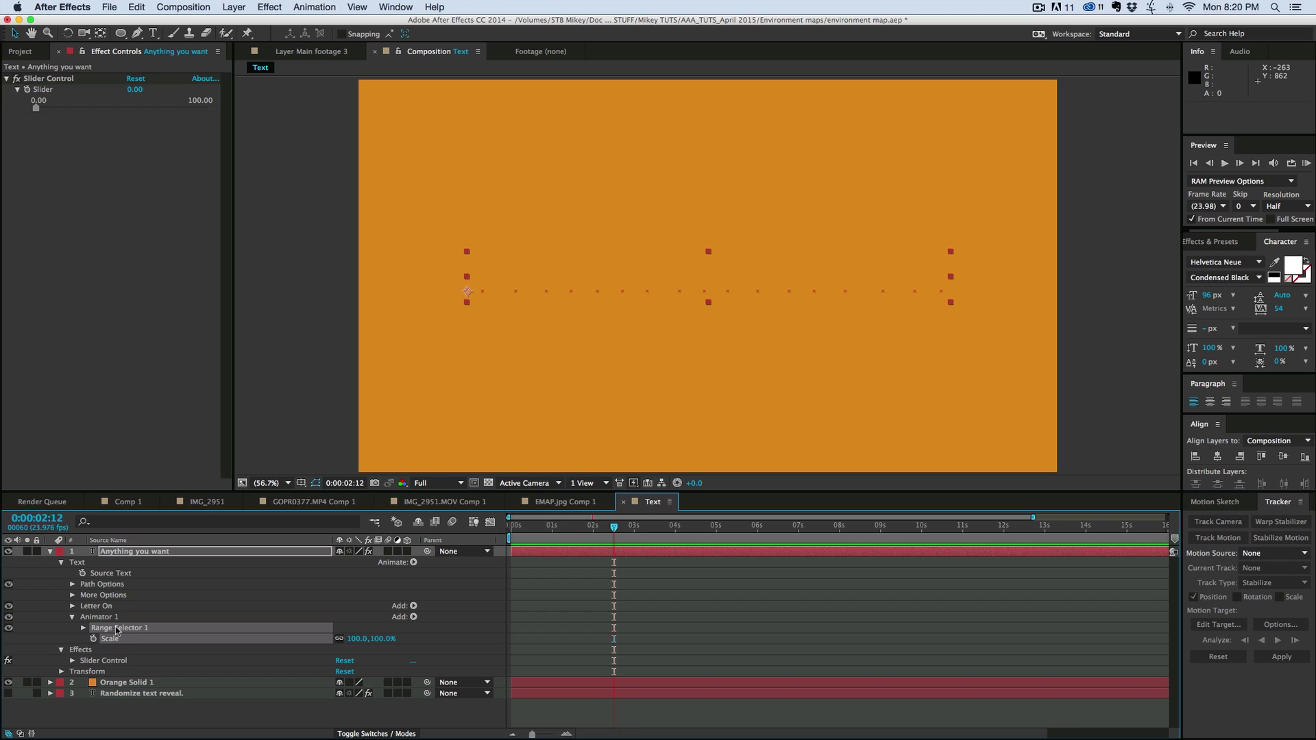
Rename the new scale animator "After Effect" and set its Scale to 120%.
left_click(95, 617)
key("Return")
type("After Effect")
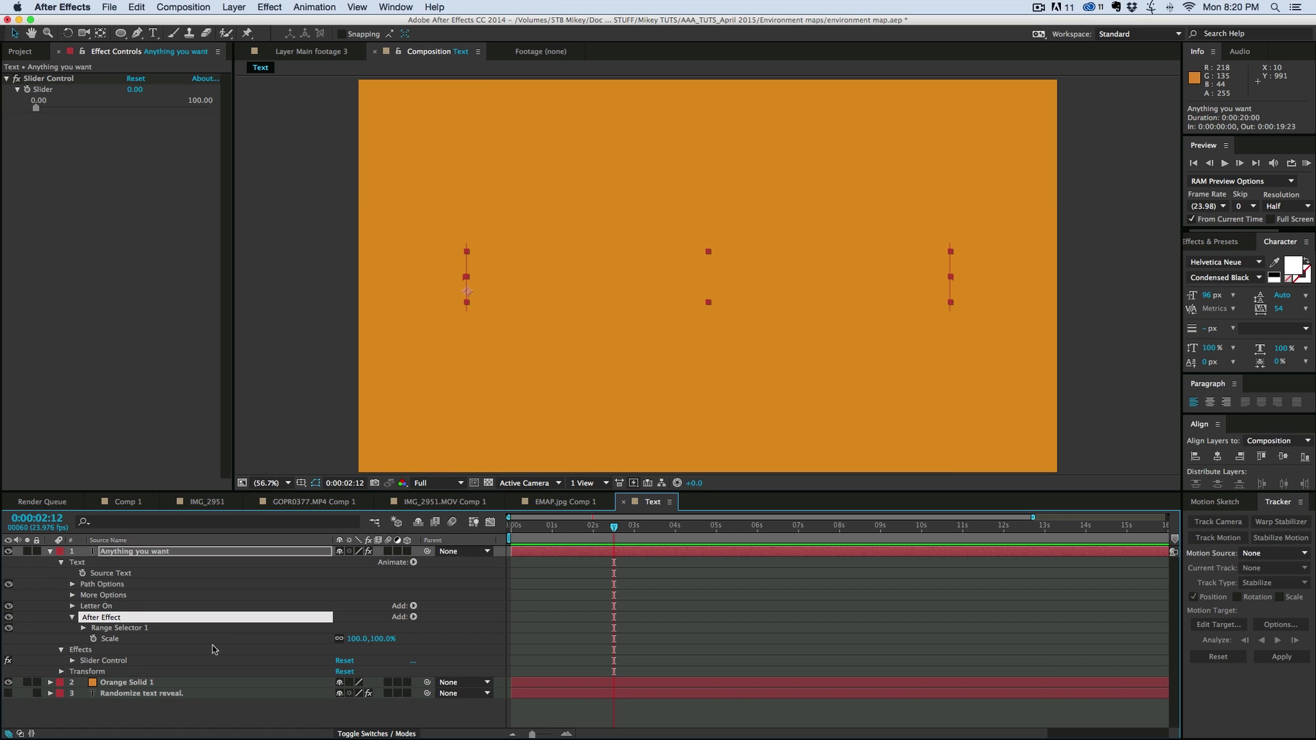
left_click_drag(360, 640, 360, 640)
left_click(361, 640)
type("120")
key("Return")
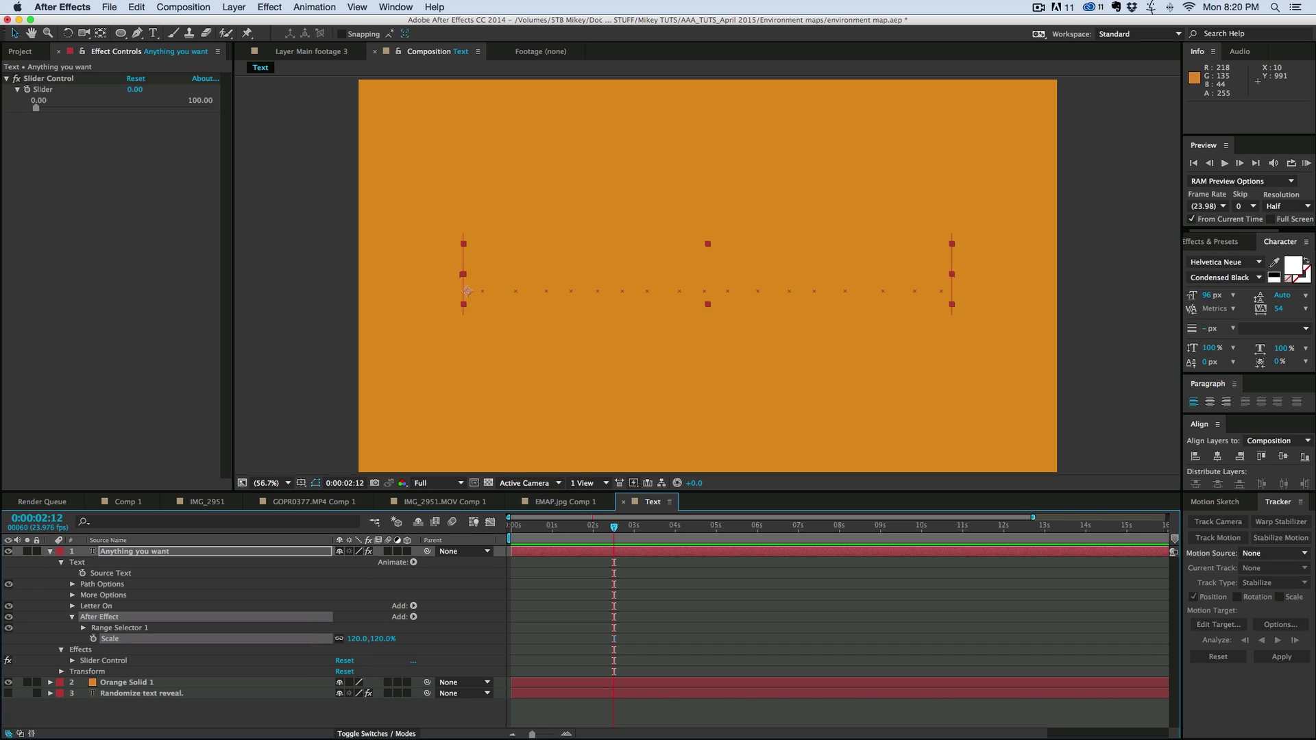
Turn on Randomize Order in the advanced options of After Effect's Range Selector 1.
left_click(83, 629)
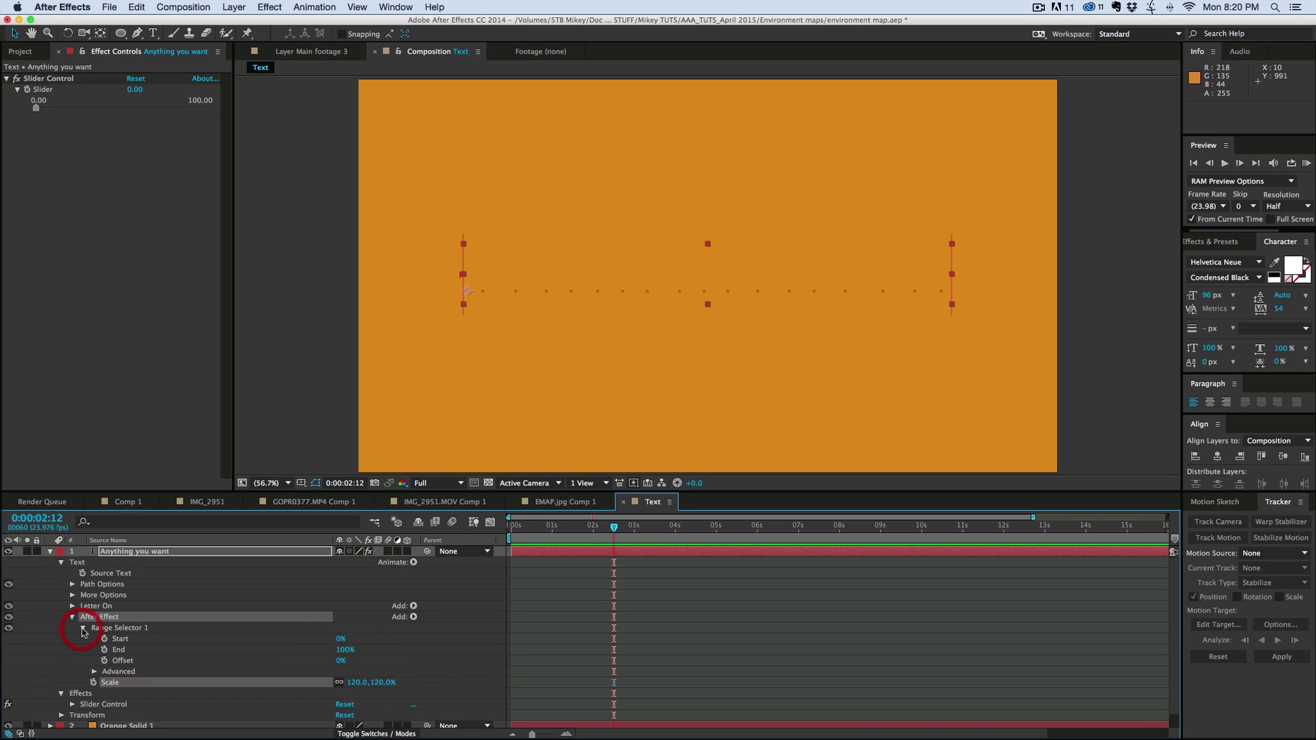
left_click(95, 673)
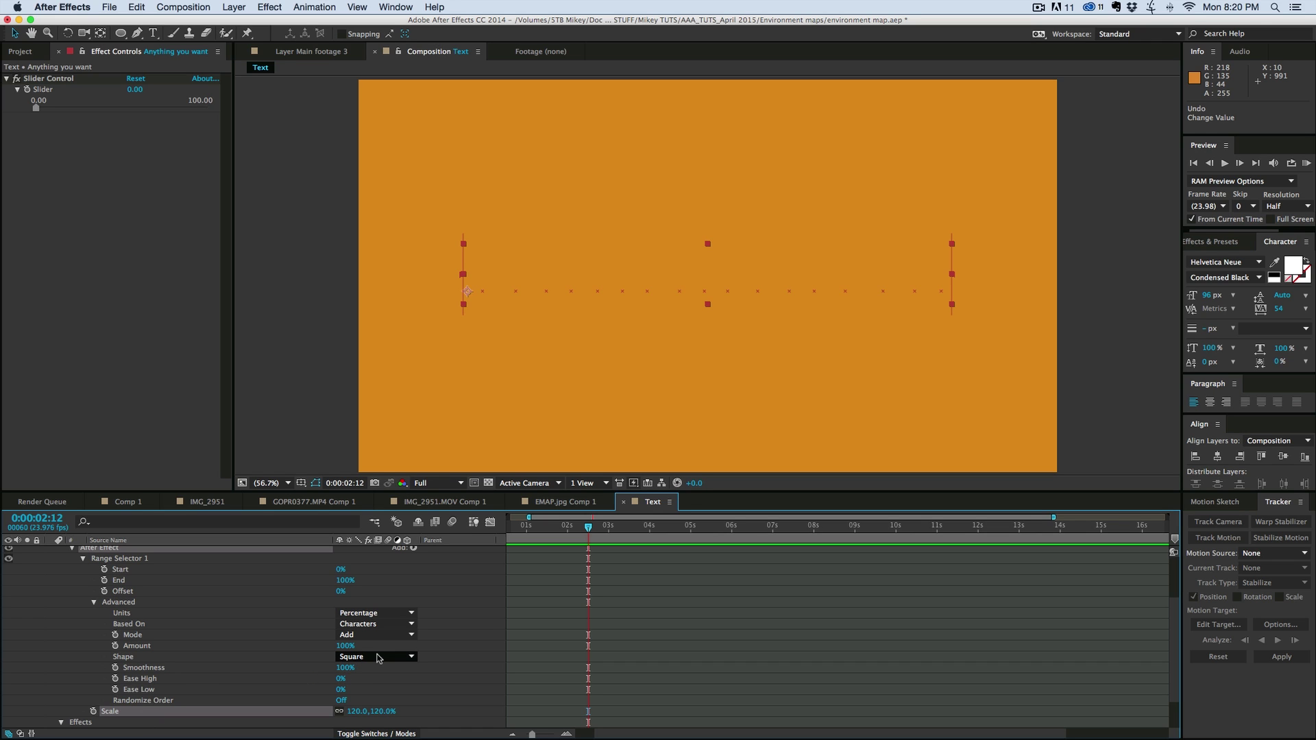
left_click(341, 701)
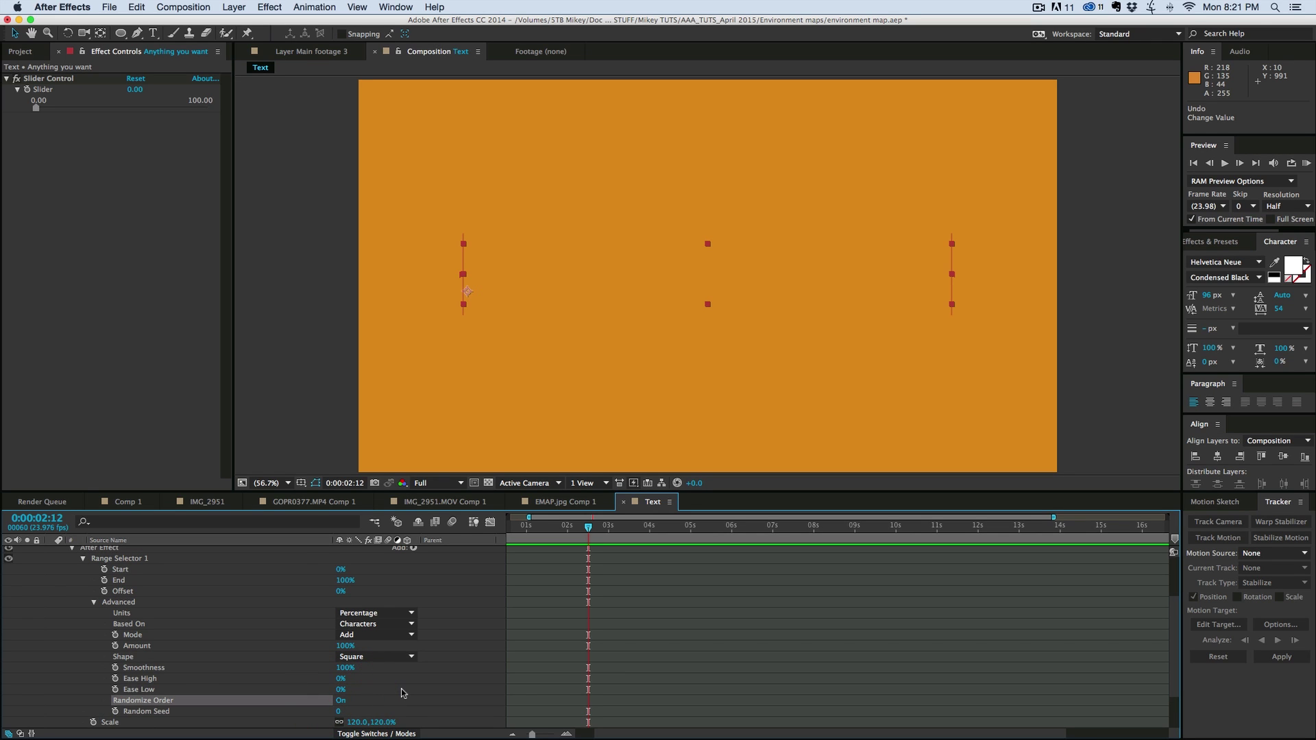
scroll(401, 693, "down", 2)
scroll(401, 692, "right", 1)
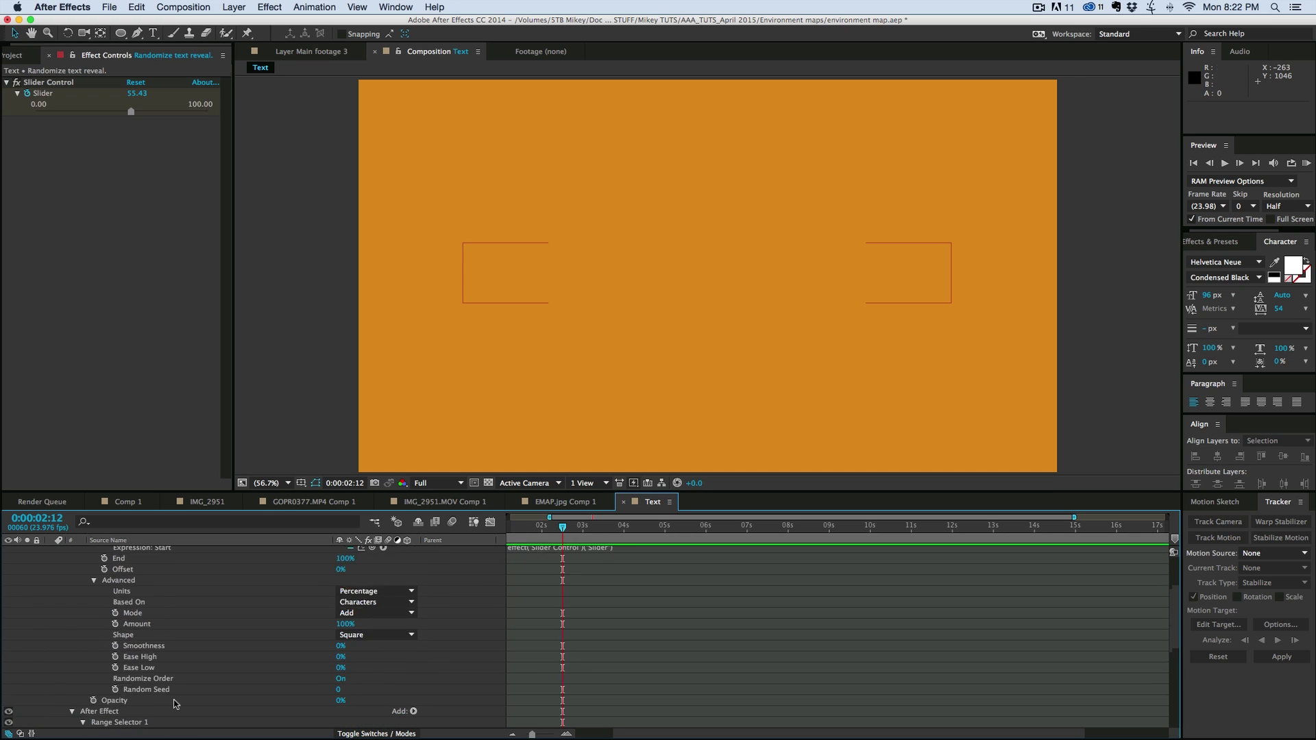
scroll(177, 704, "down", 2)
scroll(265, 626, "down", 5)
left_click(339, 669)
left_click(421, 643)
key("super+z")
key("super+z")
key("super+z")
key("super+z")
key("super+z")
key("super+z")
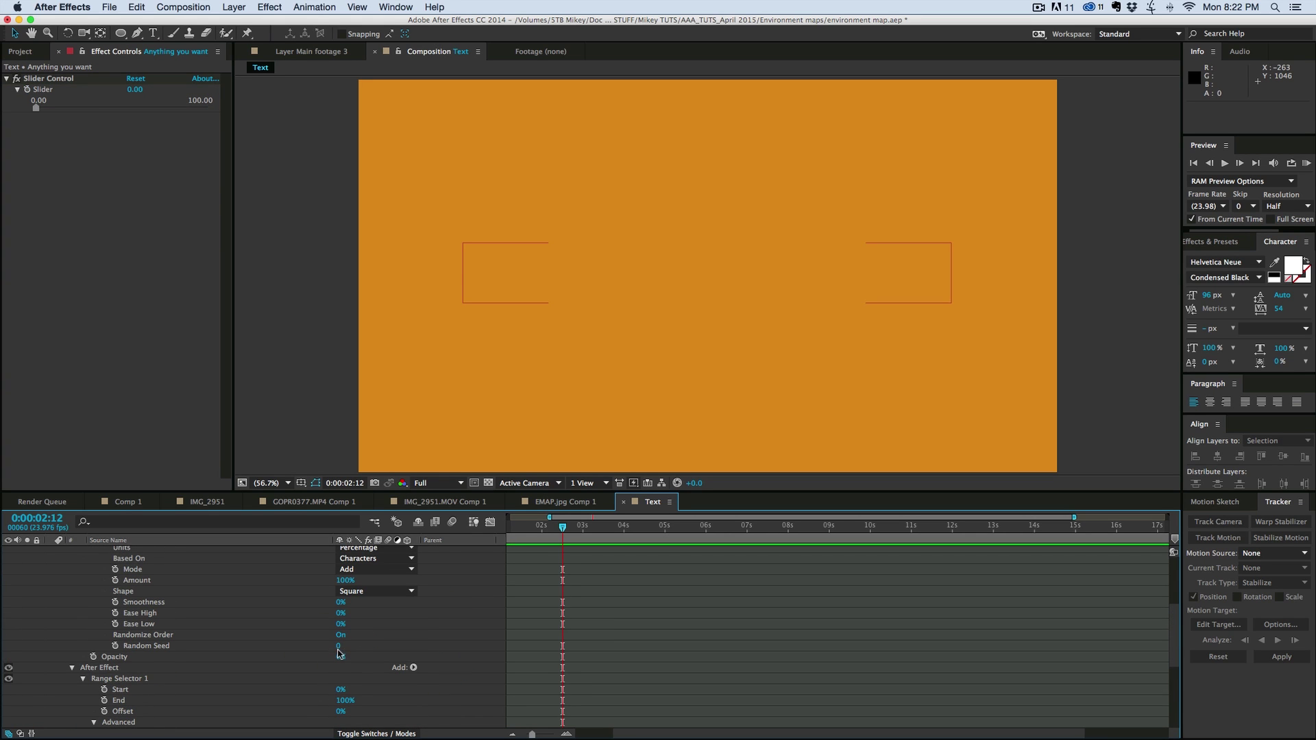
Set the Random Seed of Letter On's Range Selector 1 to 1.
left_click(339, 648)
type("1")
left_click(413, 635)
scroll(177, 673, "down", 1)
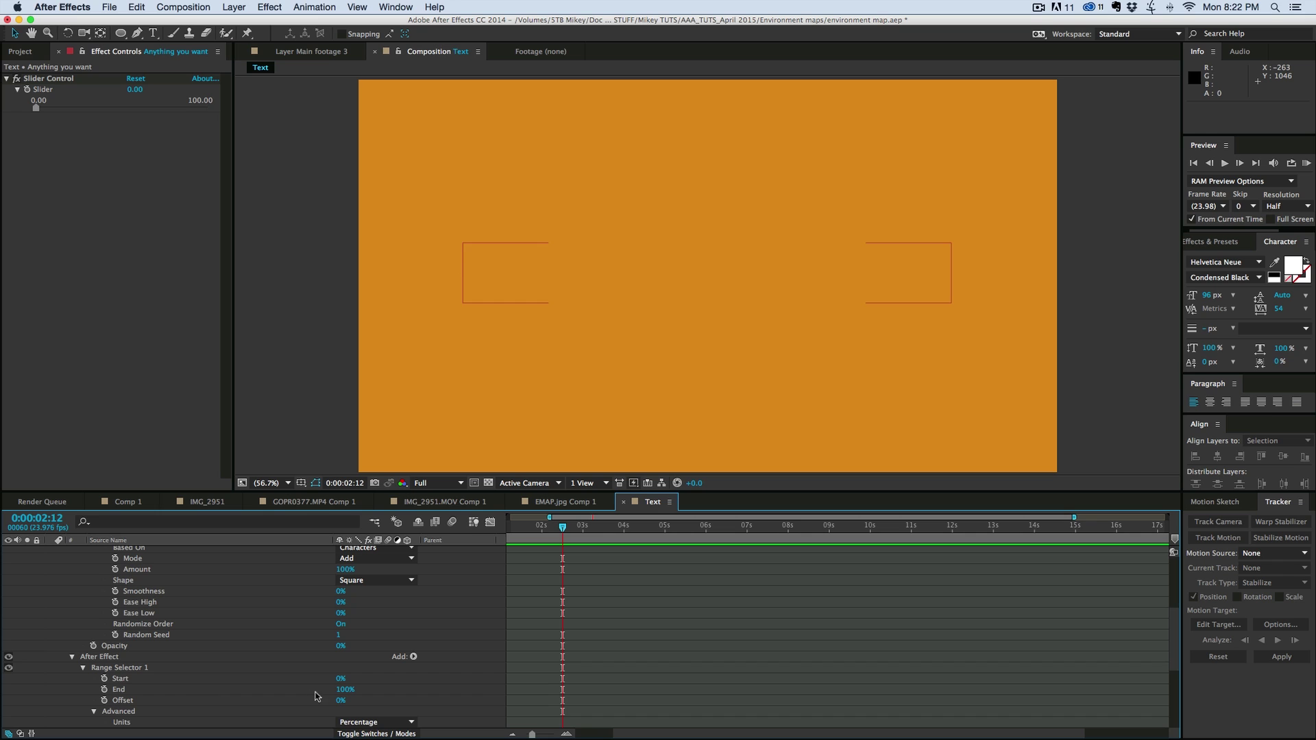
Give After Effect's Range Selector Start the expression effect("Slider Control")("Slider")-1 and test it by raising the slider to about 54.
left_click(105, 679, "alt")
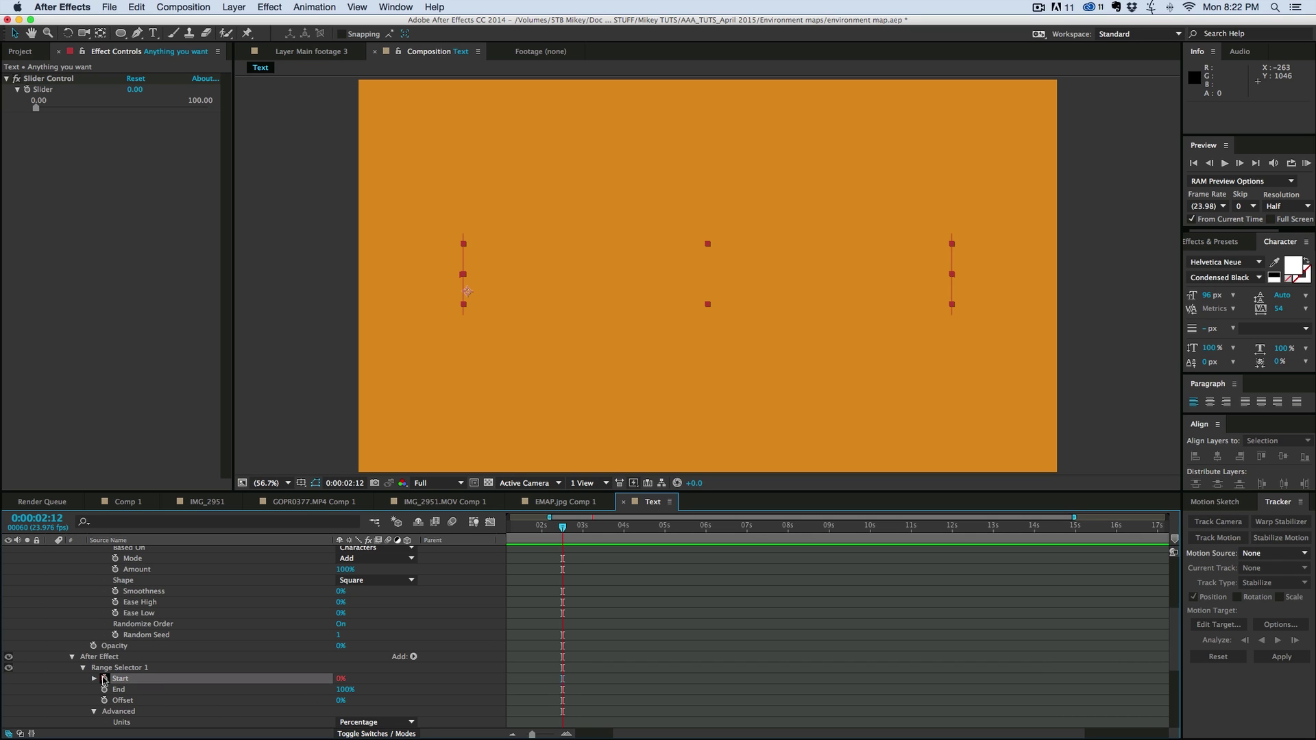
left_click_drag(372, 688, 42, 91)
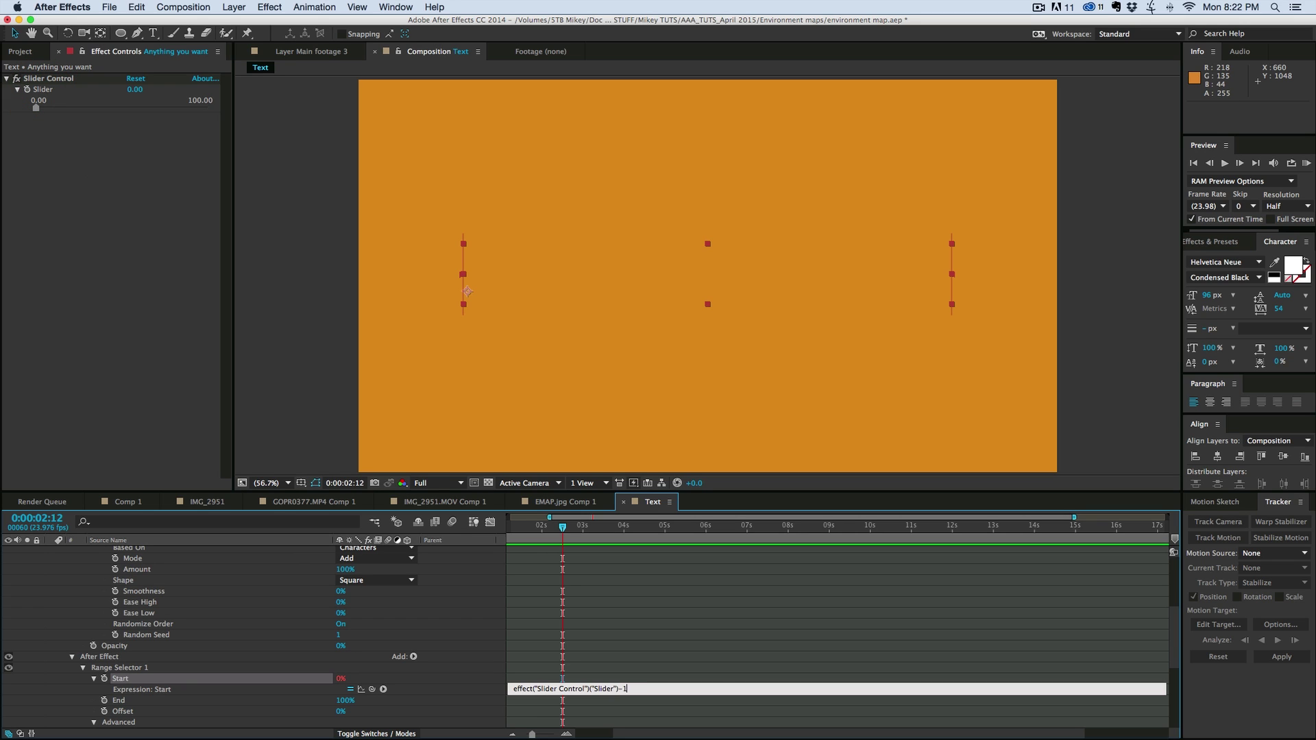
left_click(681, 644)
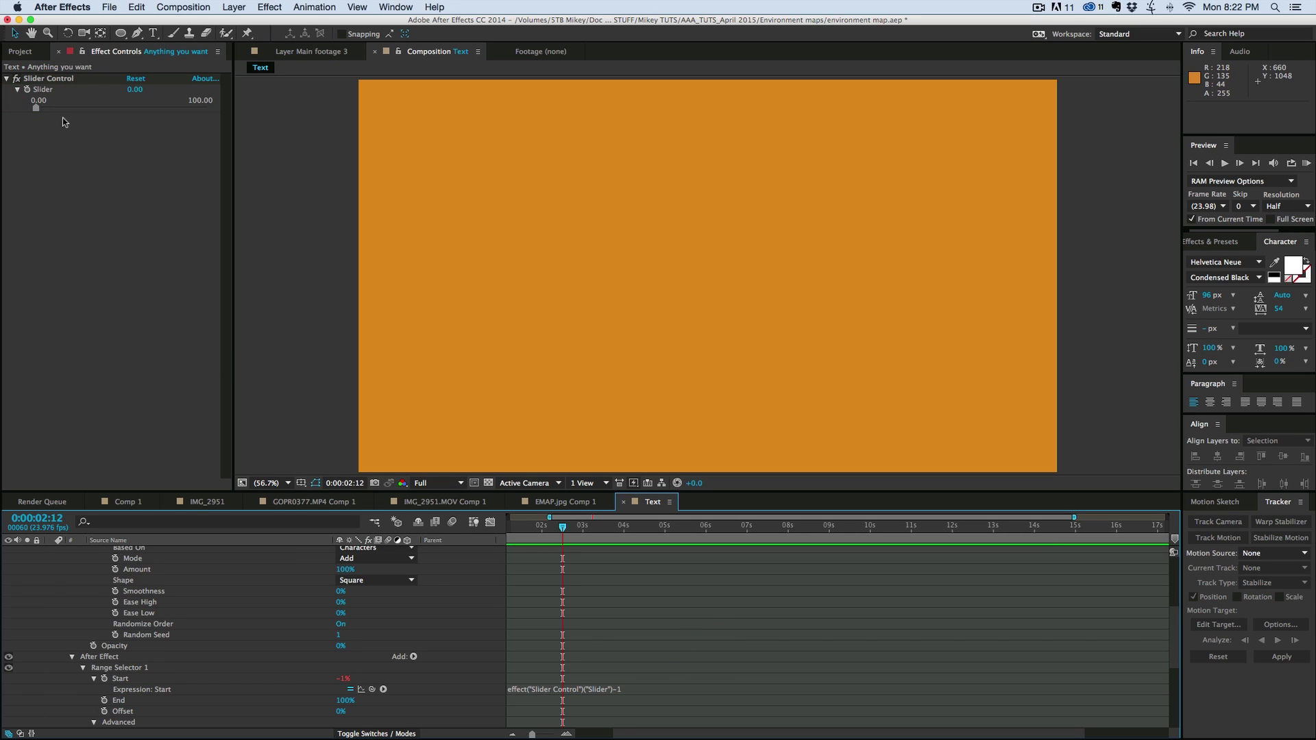
left_click_drag(38, 113, 89, 113)
left_click_drag(100, 113, 130, 113)
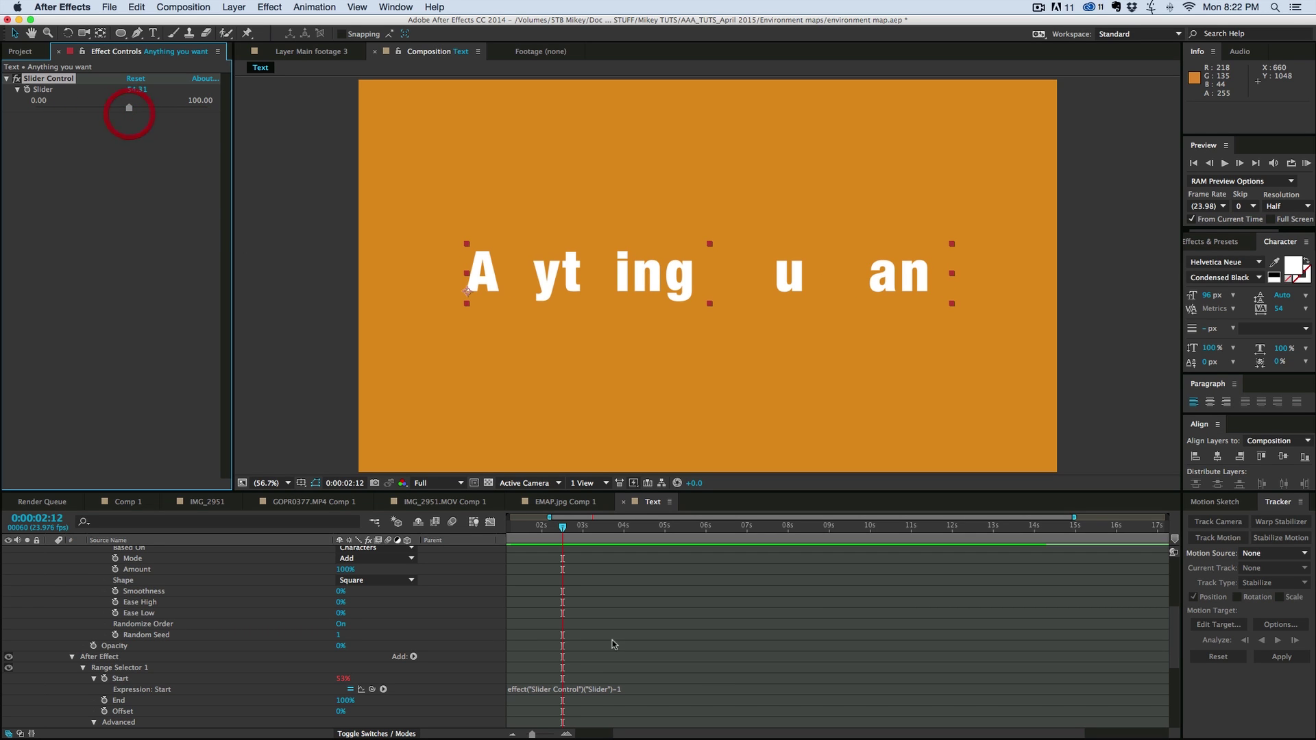
Change After Effect's Start expression to subtract 5 from the slider, and test it by setting the slider to about 47.
left_click(642, 690)
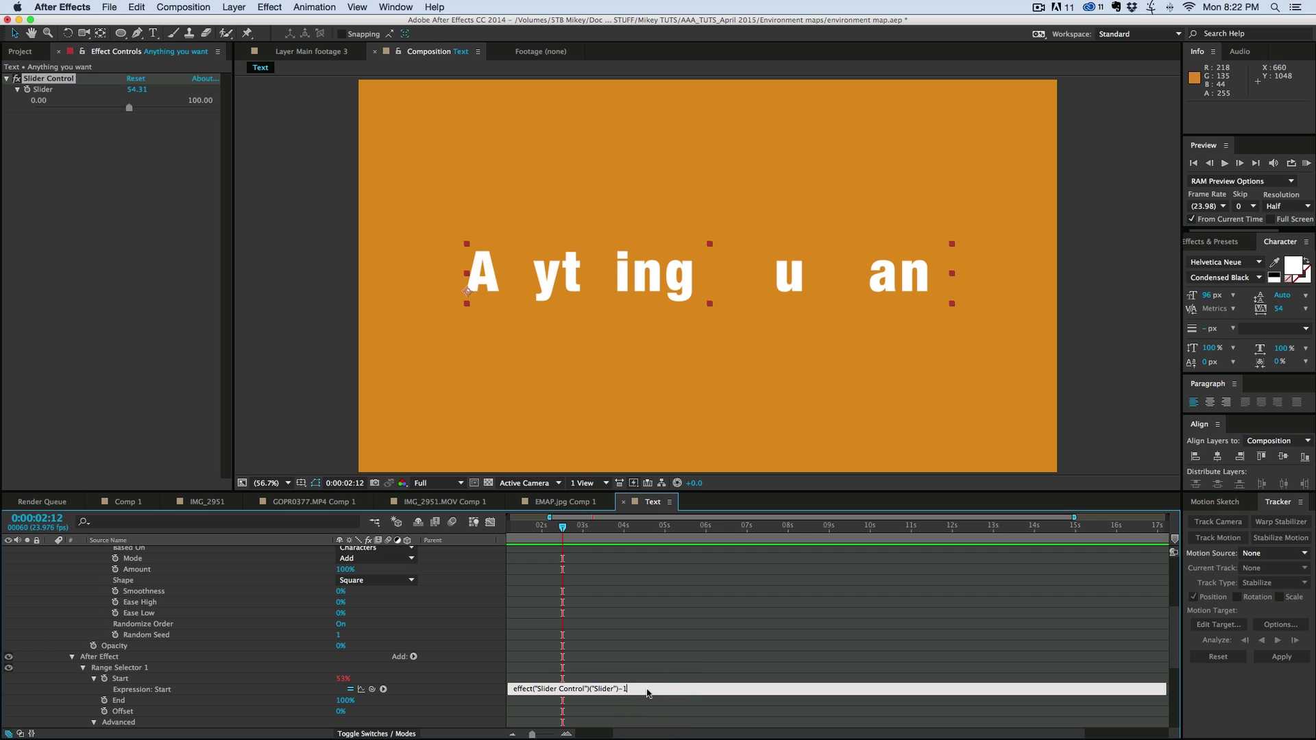
left_click(649, 629)
left_click(23, 107)
left_click_drag(22, 107, 117, 108)
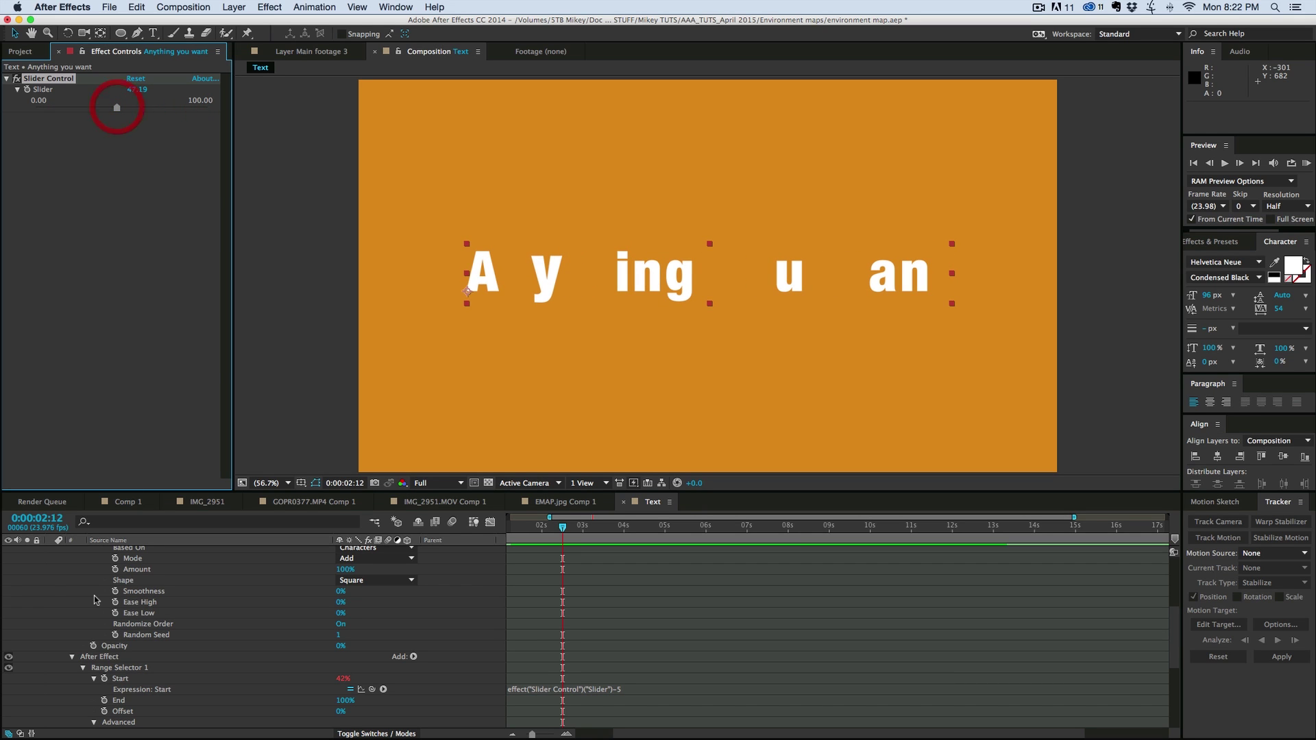
Collapse the Letter On animator and After Effect's Range Selector 1, and select the After Effect animator.
scroll(167, 657, "up", 5)
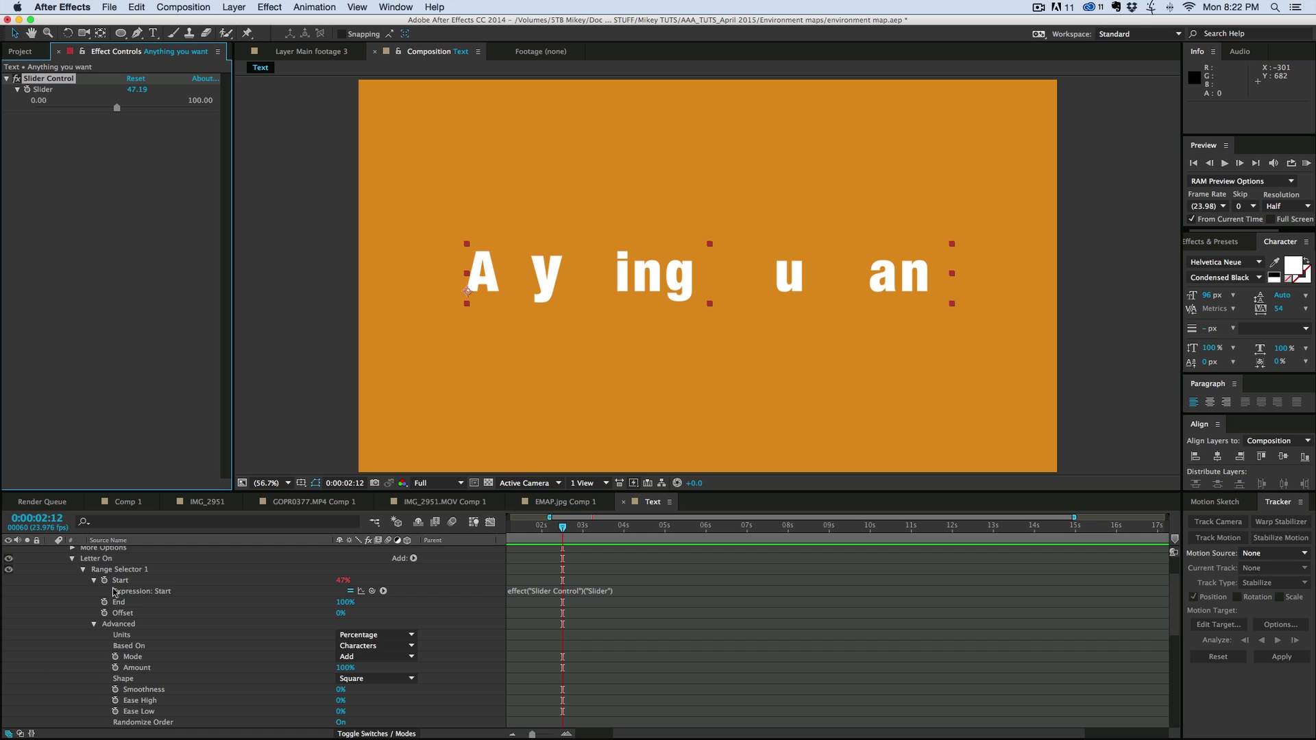
left_click(72, 559)
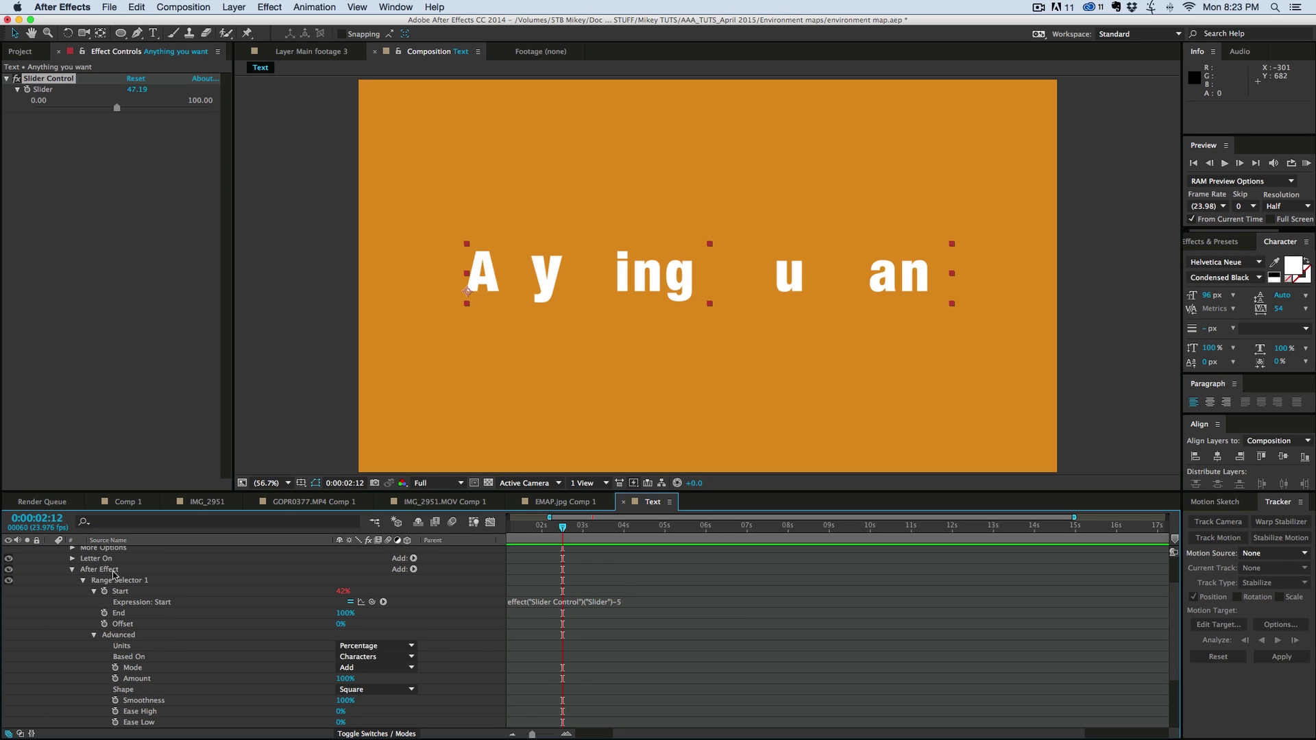
left_click(83, 581)
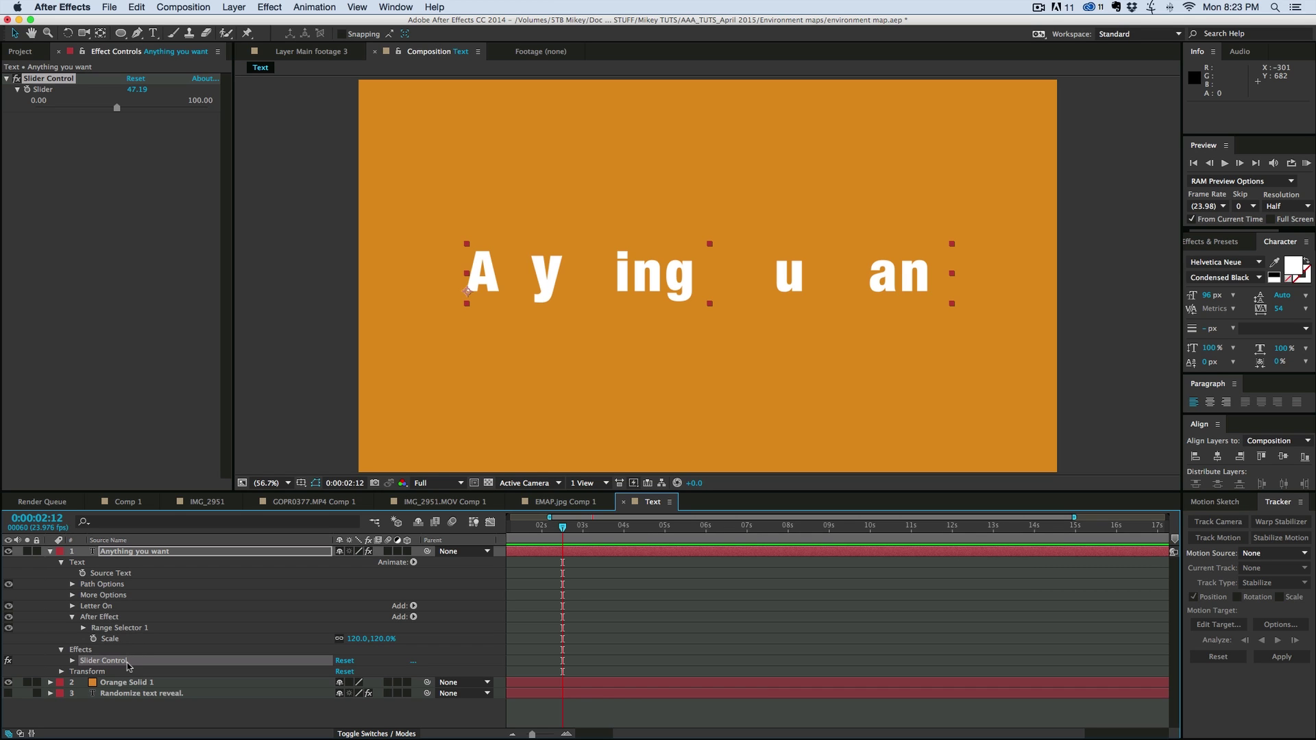
left_click(115, 619)
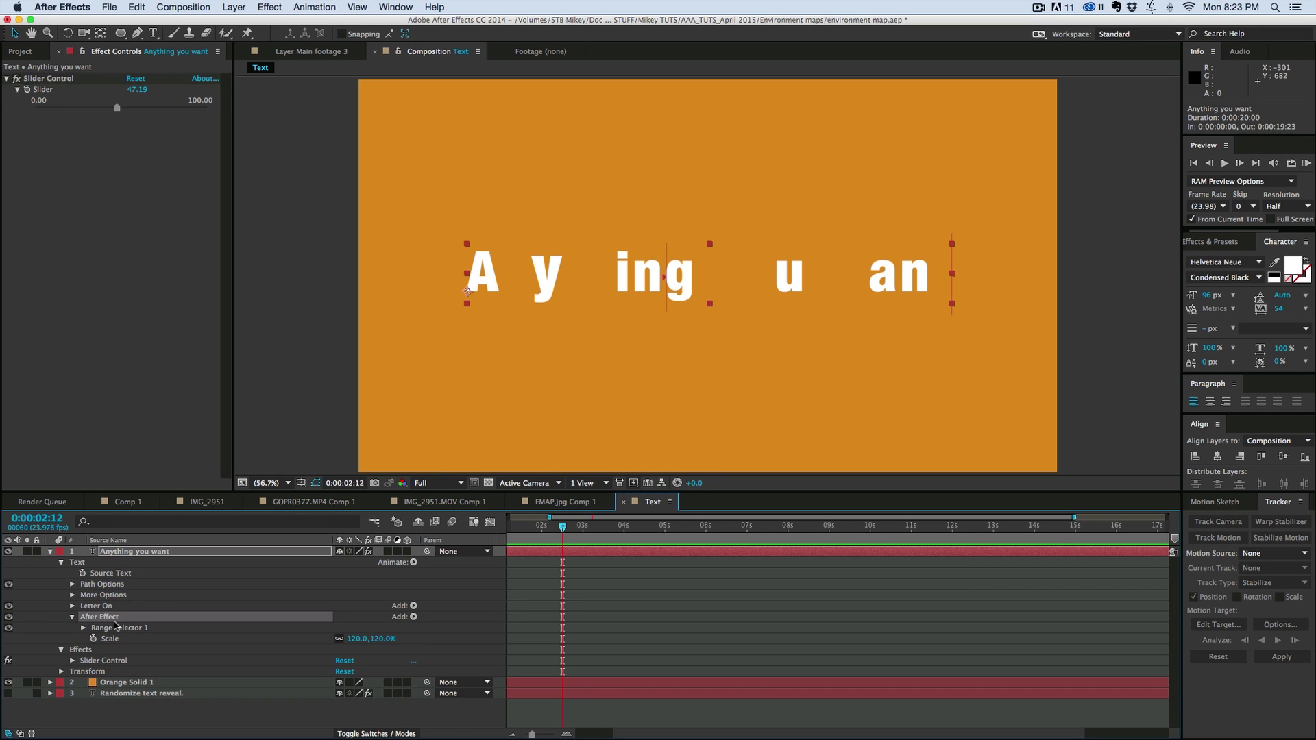
left_click(413, 617)
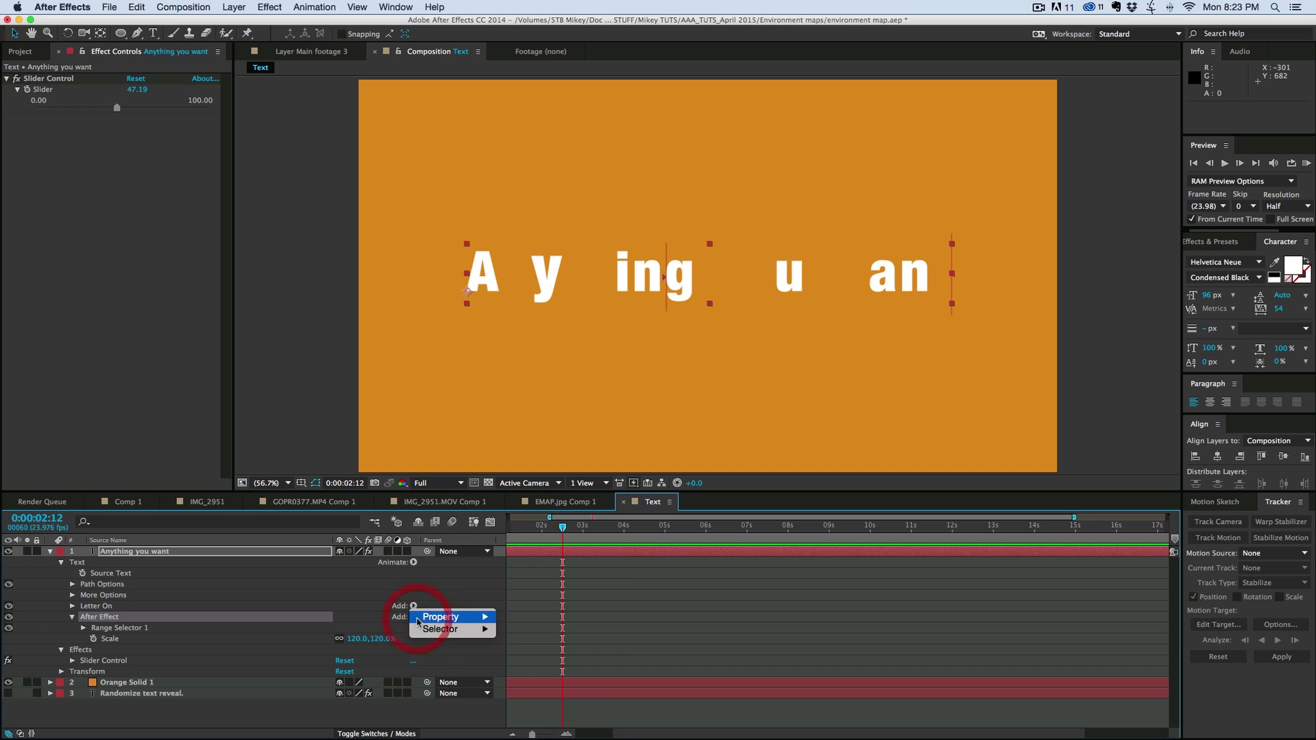
mouse_move(459, 623)
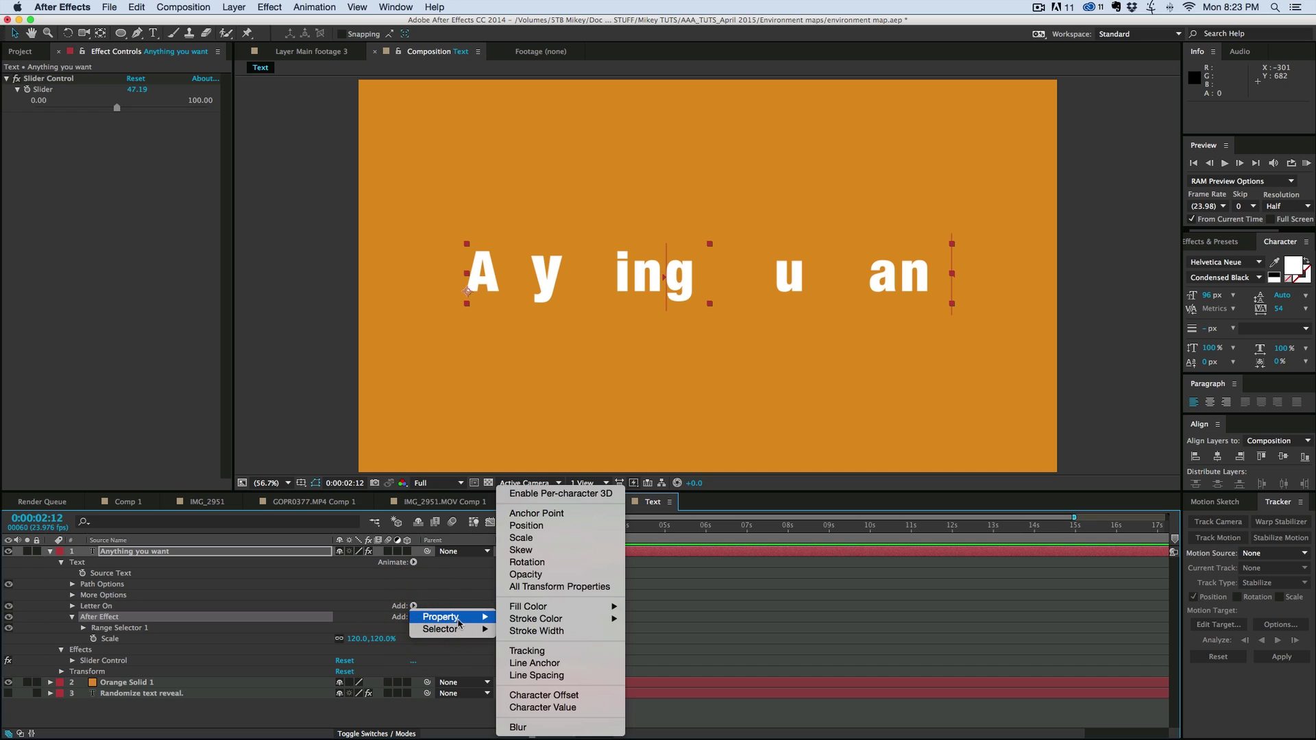
left_click(462, 583)
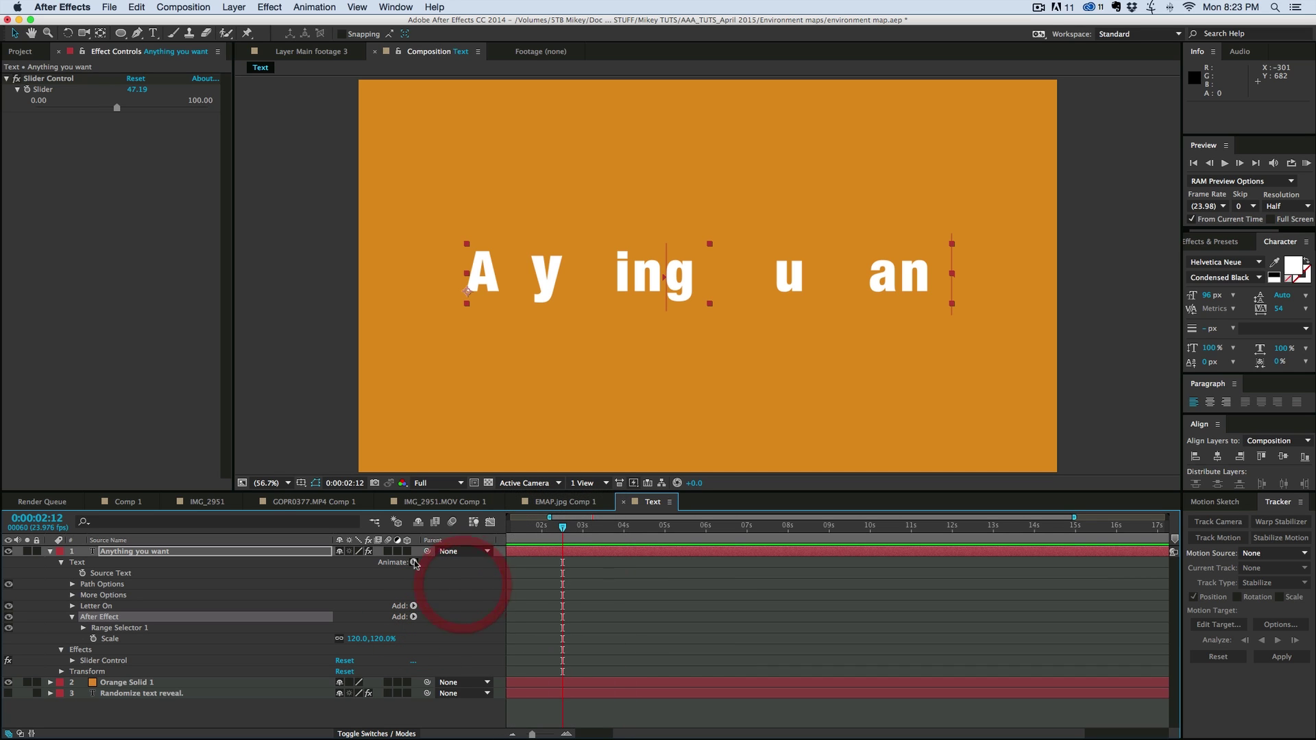
Add a Rotation property to the After Effect animator and set it to -16°.
left_click(415, 618)
mouse_move(455, 620)
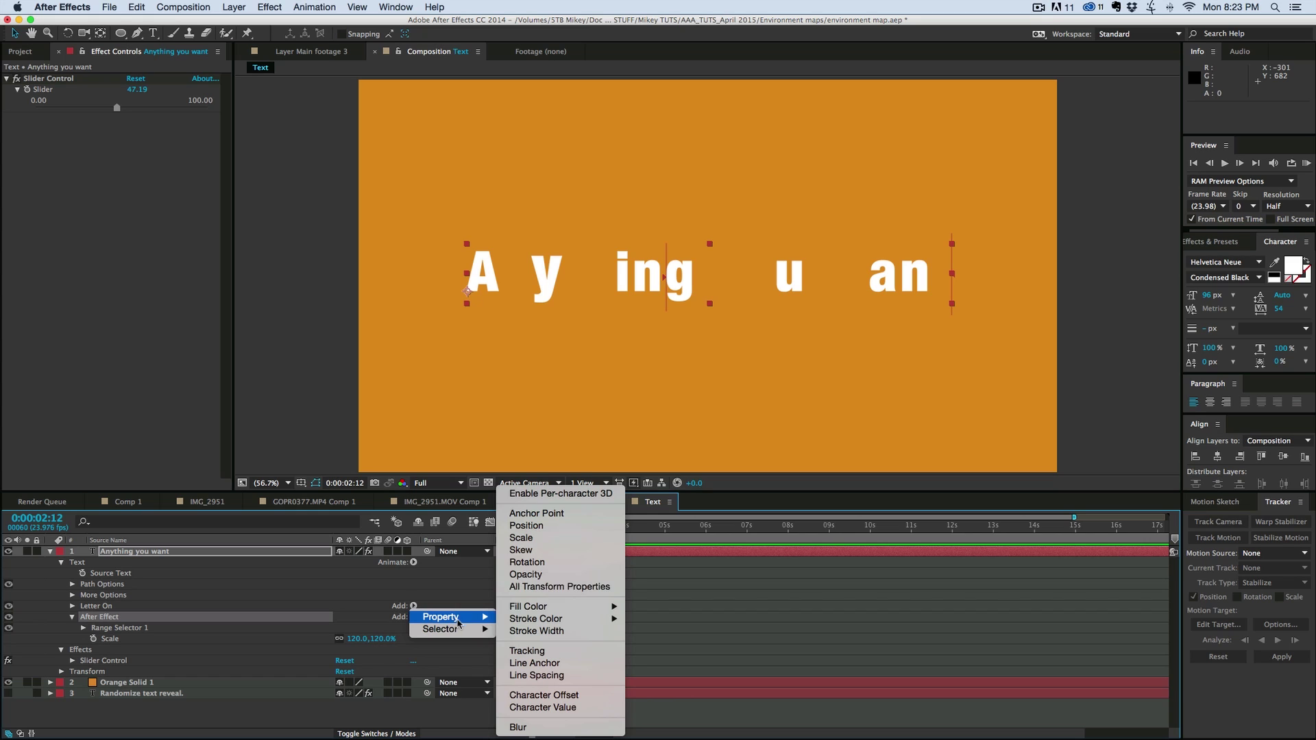
left_click(537, 563)
left_click_drag(346, 650, 337, 649)
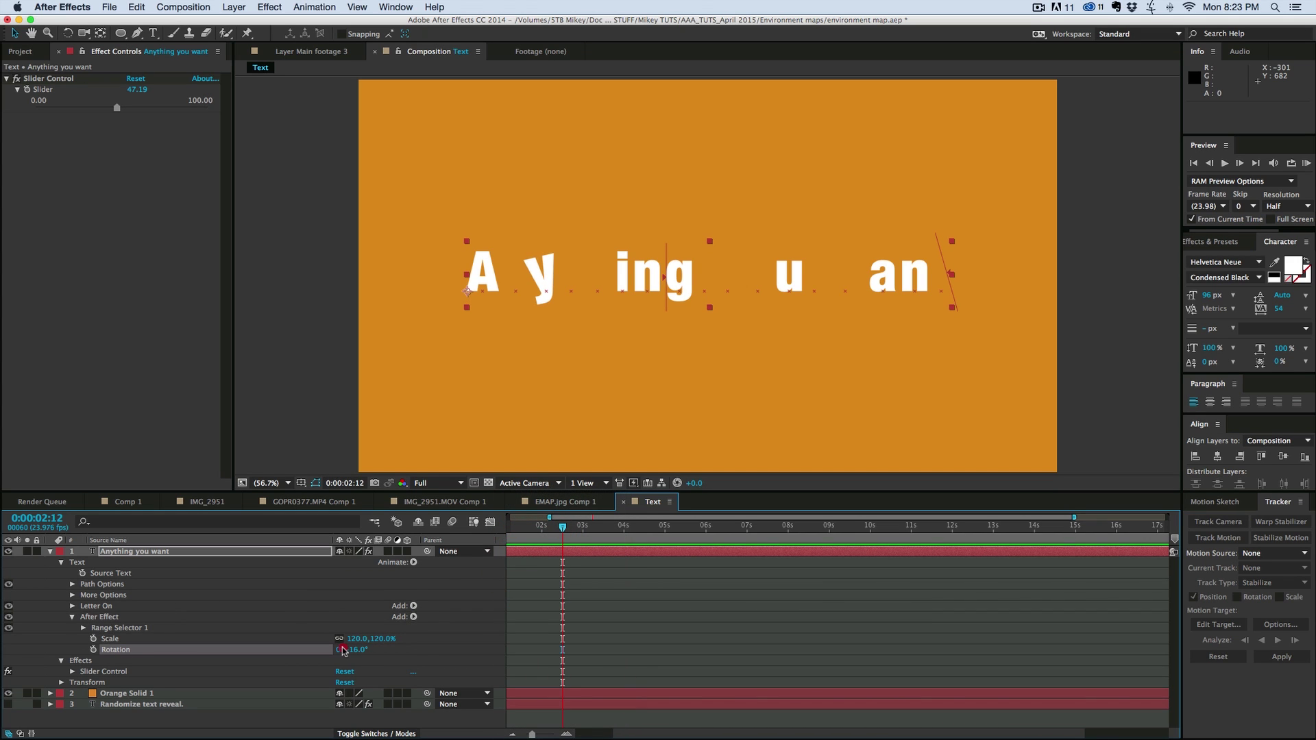
Add a Blur property to the After Effect animator and set it to 13.
left_click(414, 618)
mouse_move(442, 619)
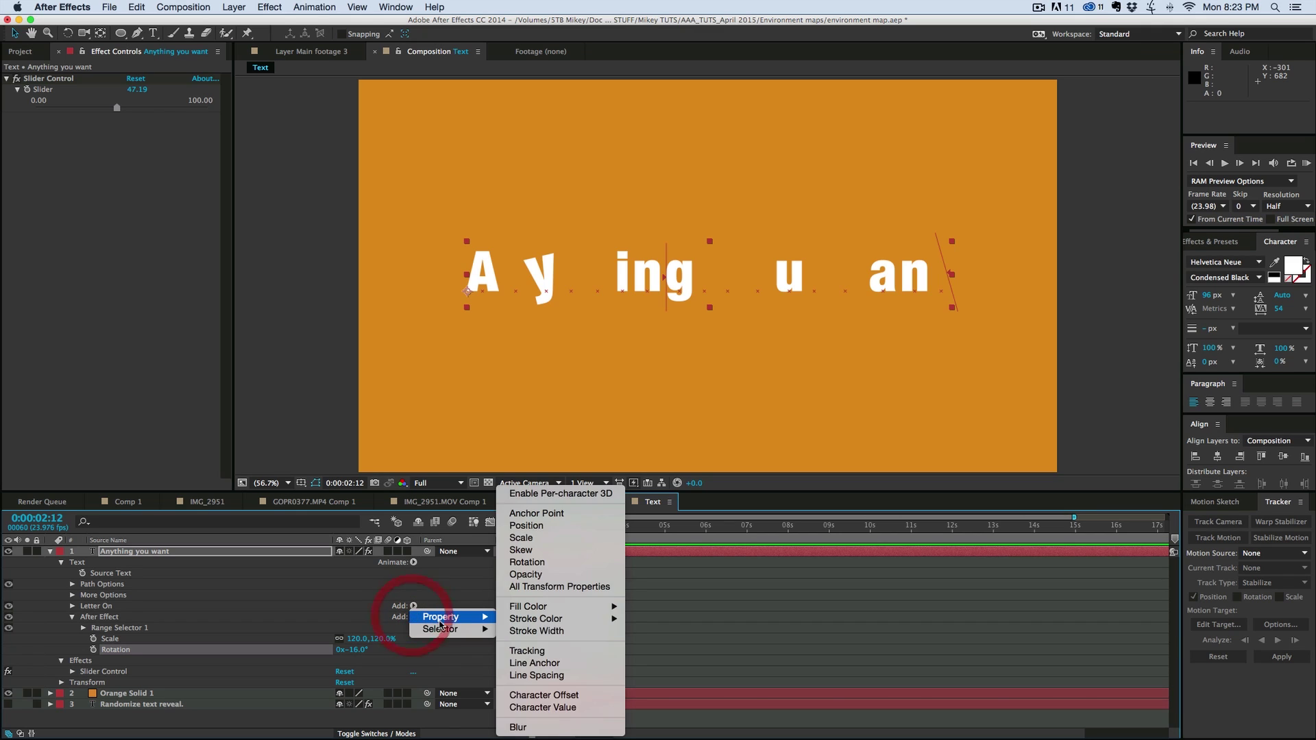
left_click(525, 727)
left_click_drag(367, 668, 376, 666)
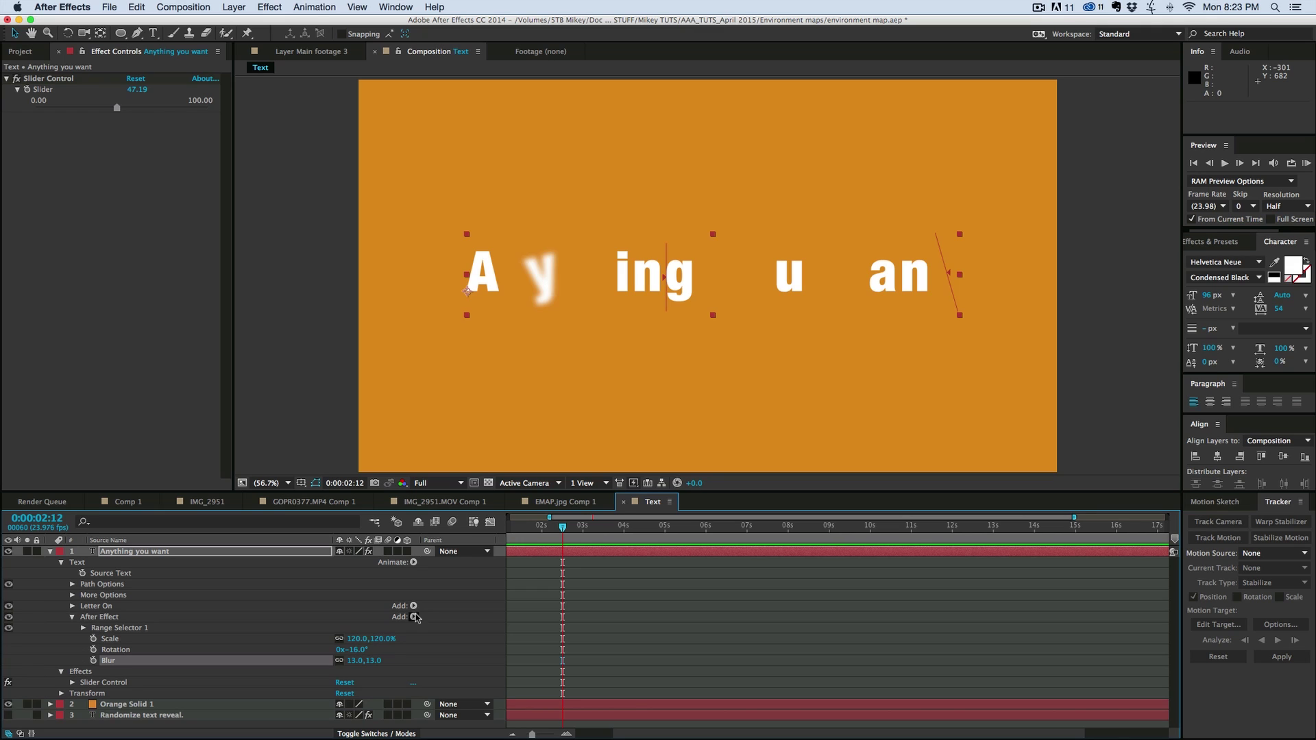
Add a Position property to the After Effect animator and set it to 0, -45.
left_click(414, 617)
mouse_move(452, 619)
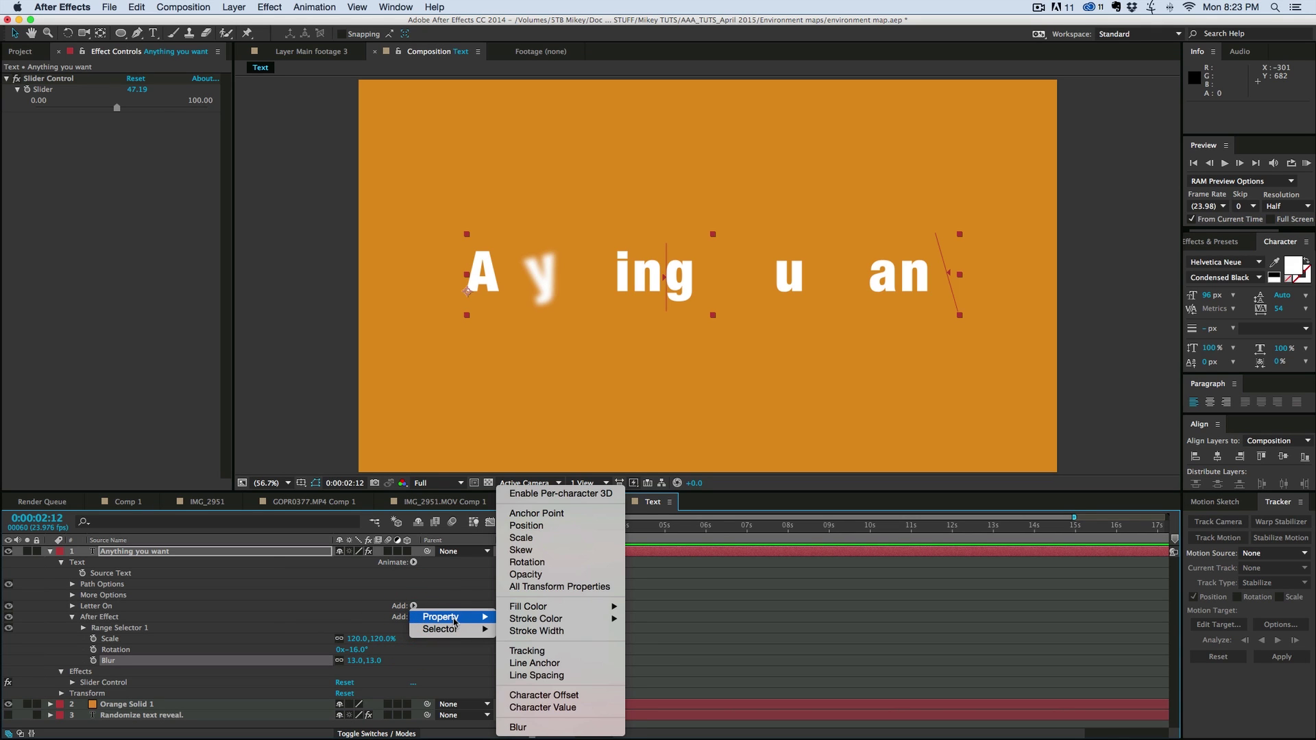
mouse_move(541, 623)
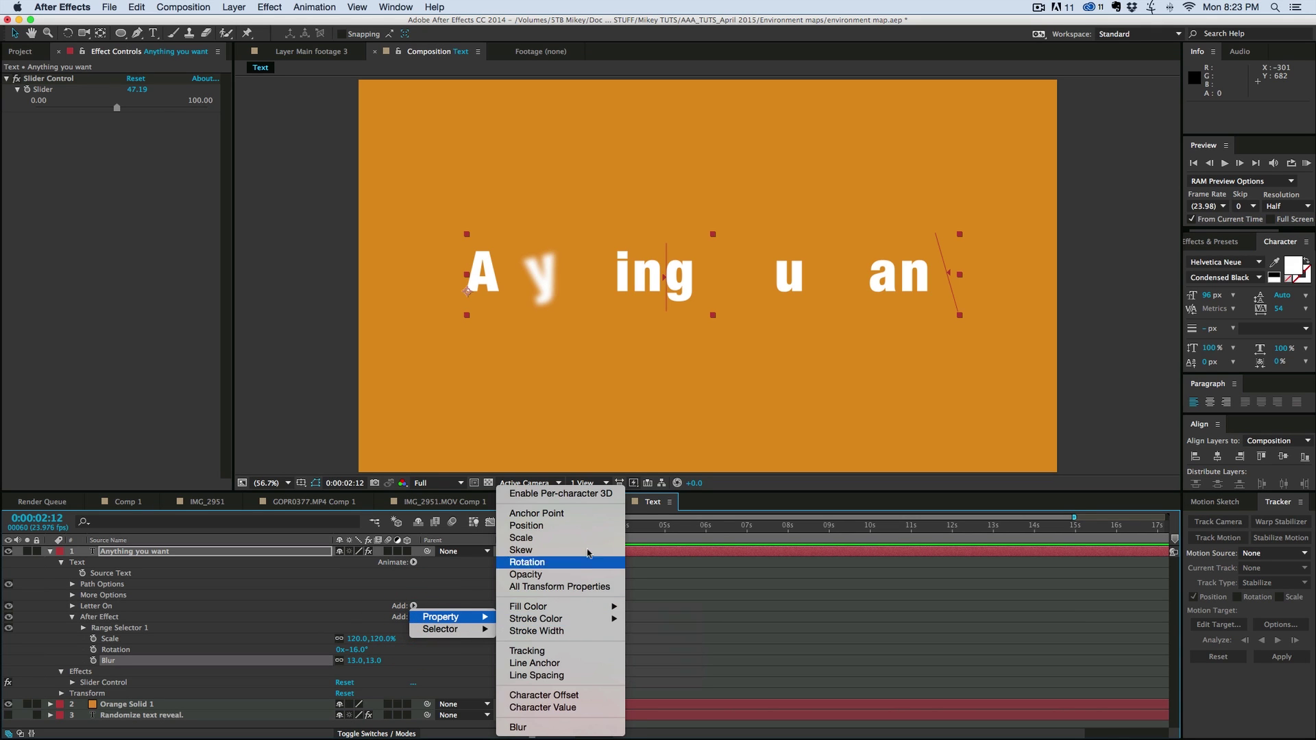
left_click(531, 526)
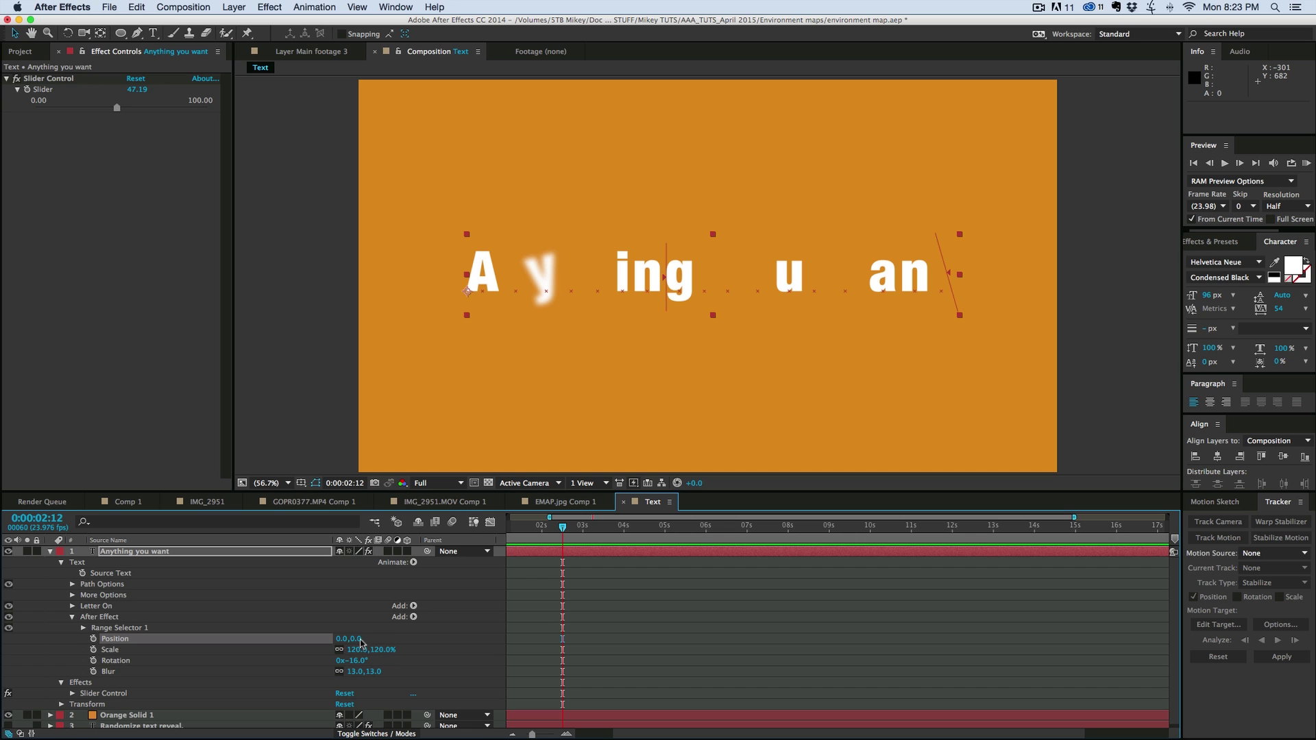
left_click_drag(356, 642, 322, 639)
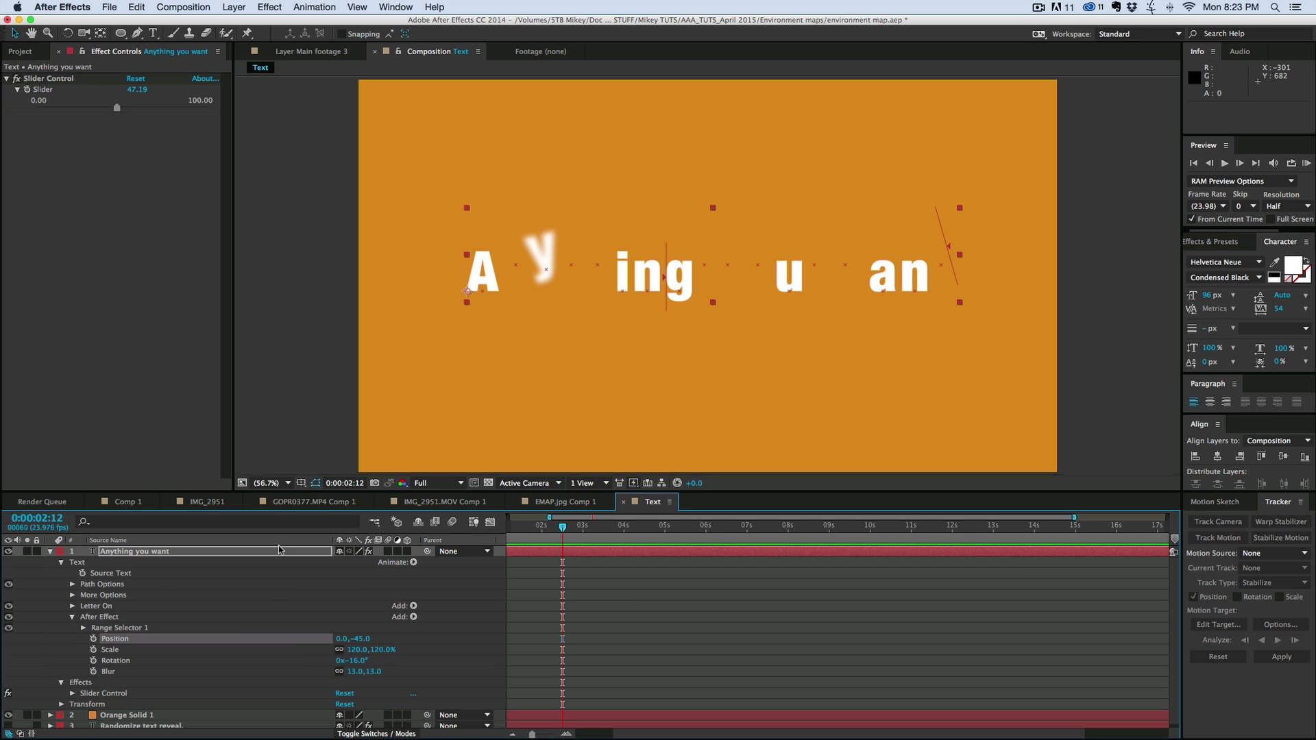
Raise the slider to 100, check After Effect's Start expression, and set the slider to 105 to compensate for its offset.
left_click_drag(114, 111, 227, 112)
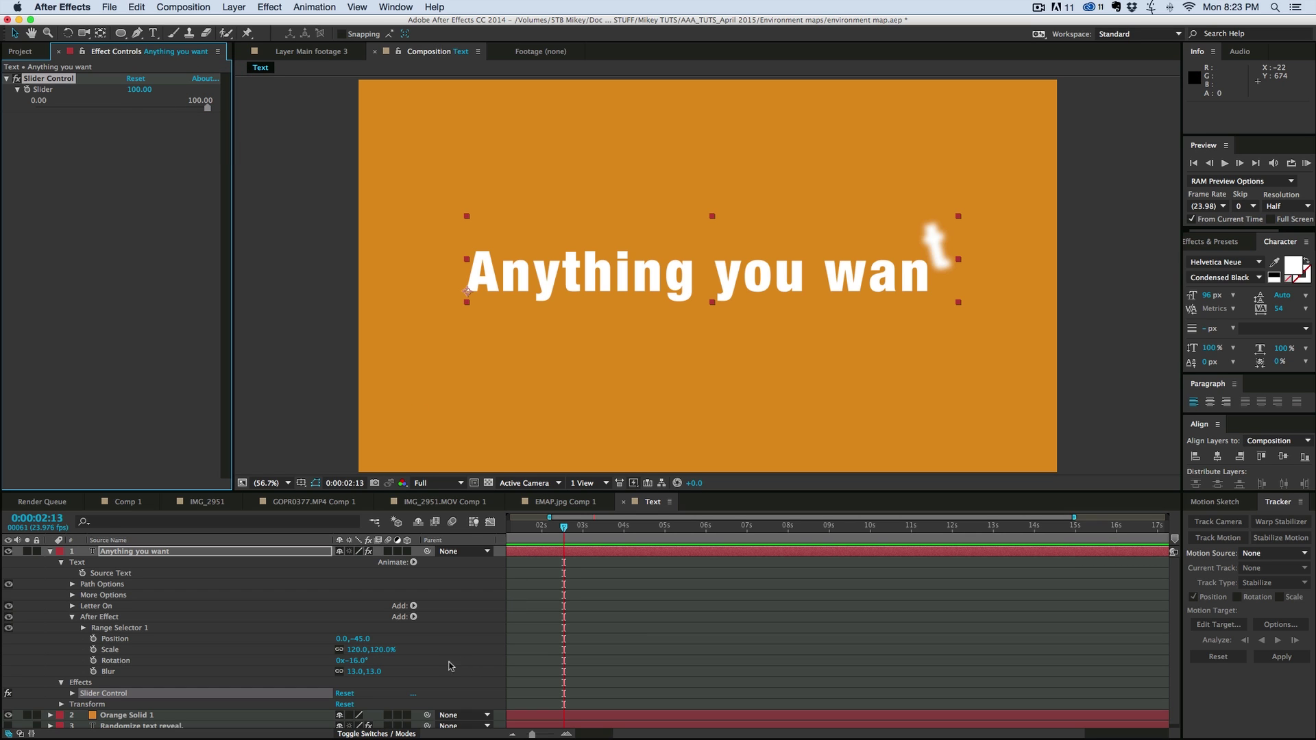
left_click(83, 629)
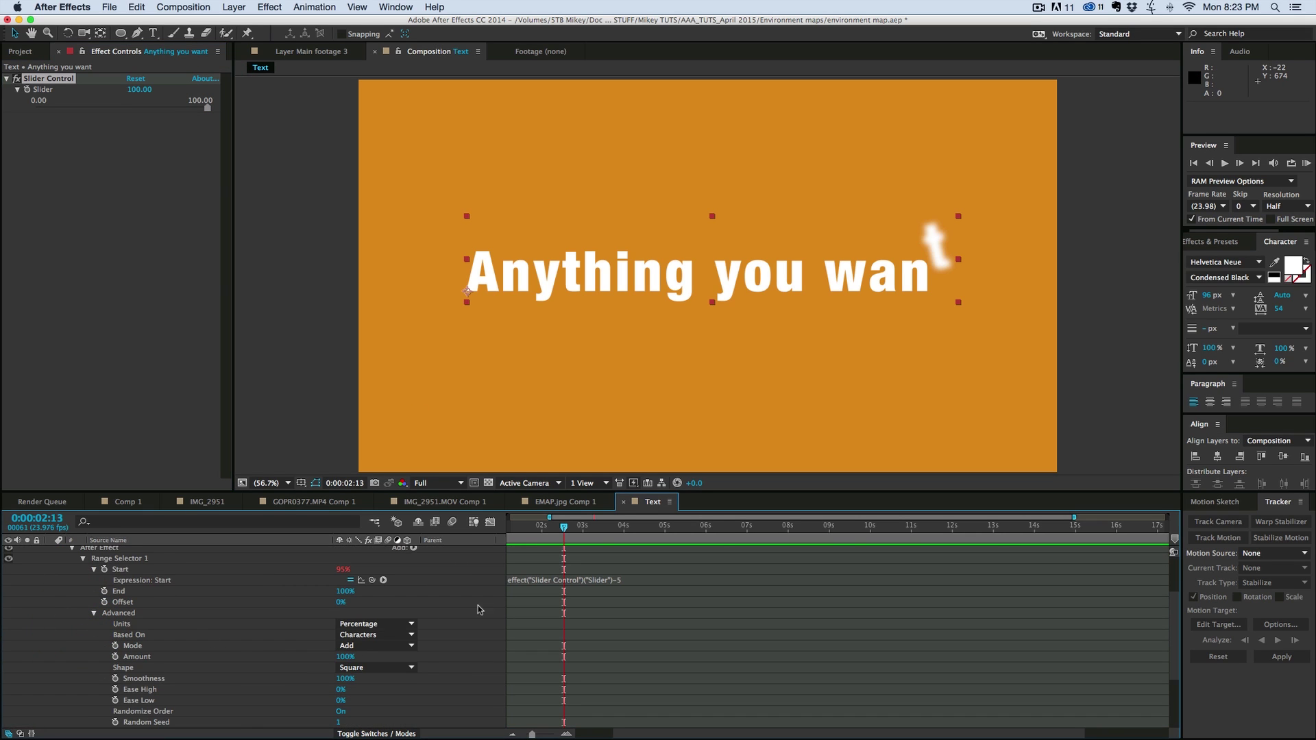
left_click(622, 584)
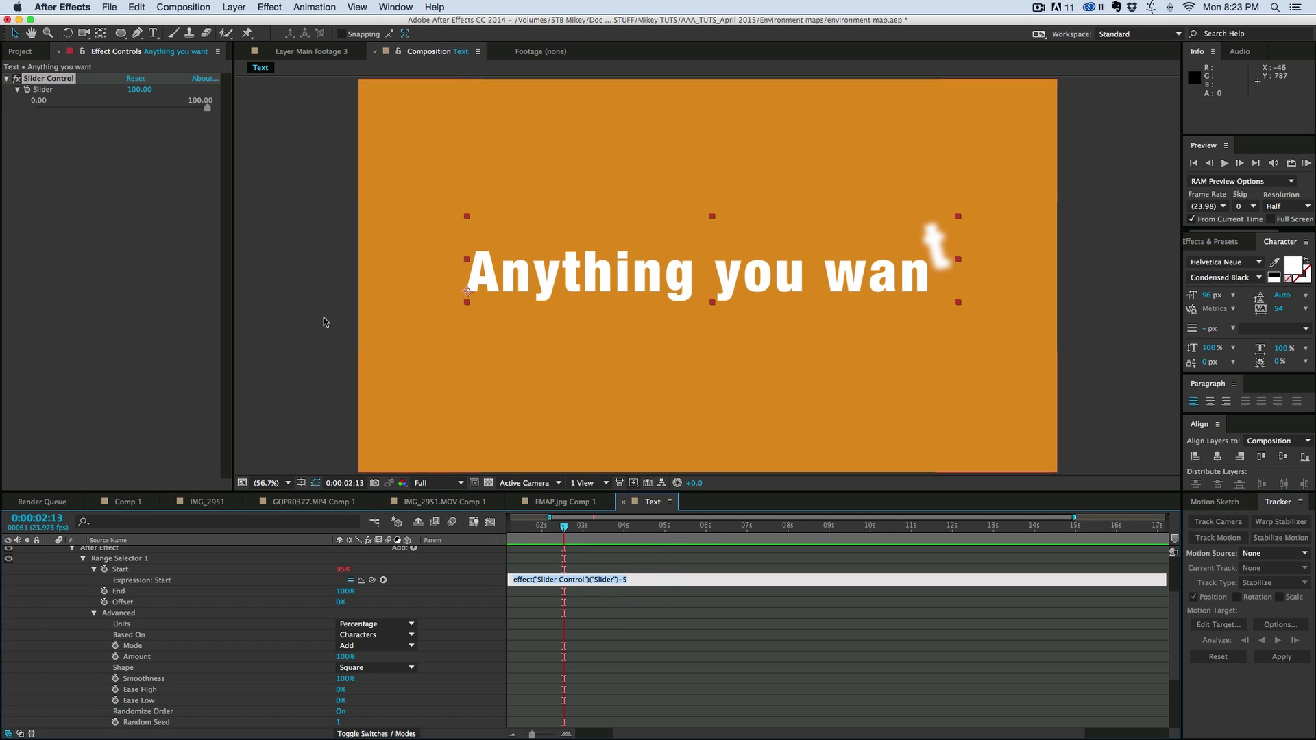
left_click(133, 90)
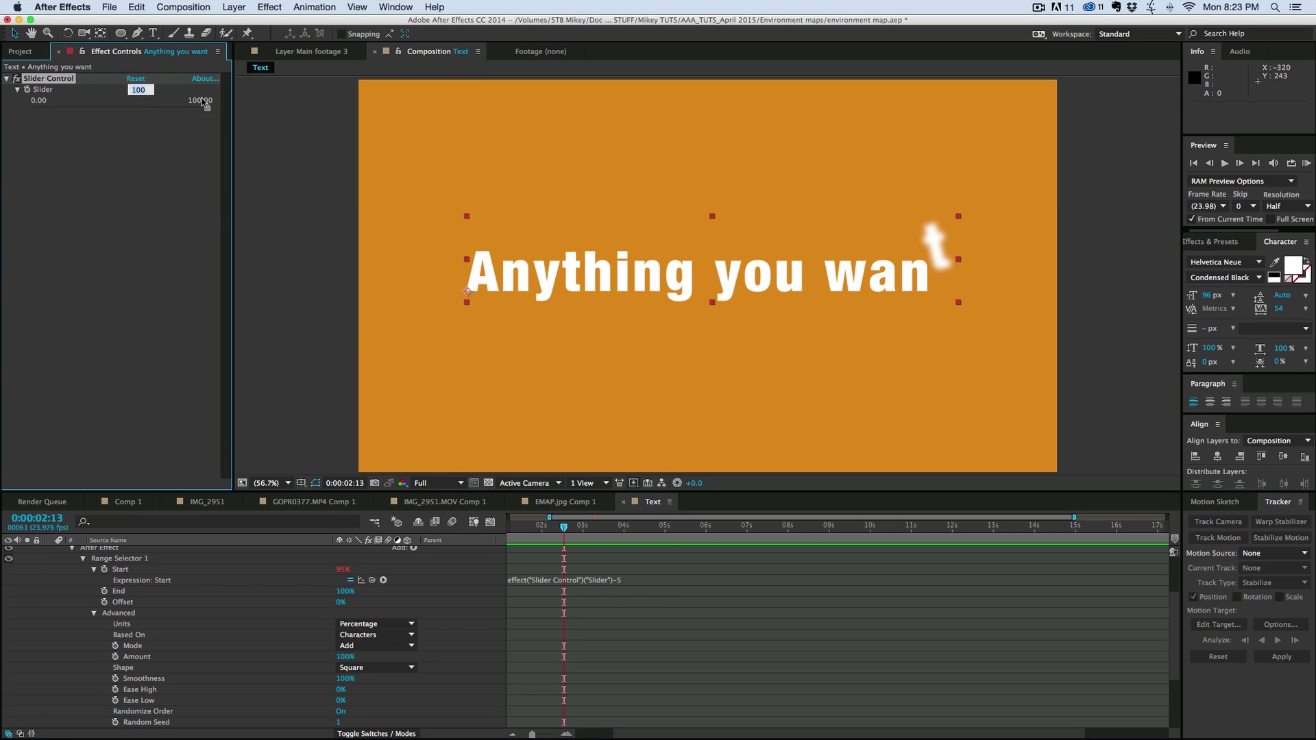
type("105")
key("Return")
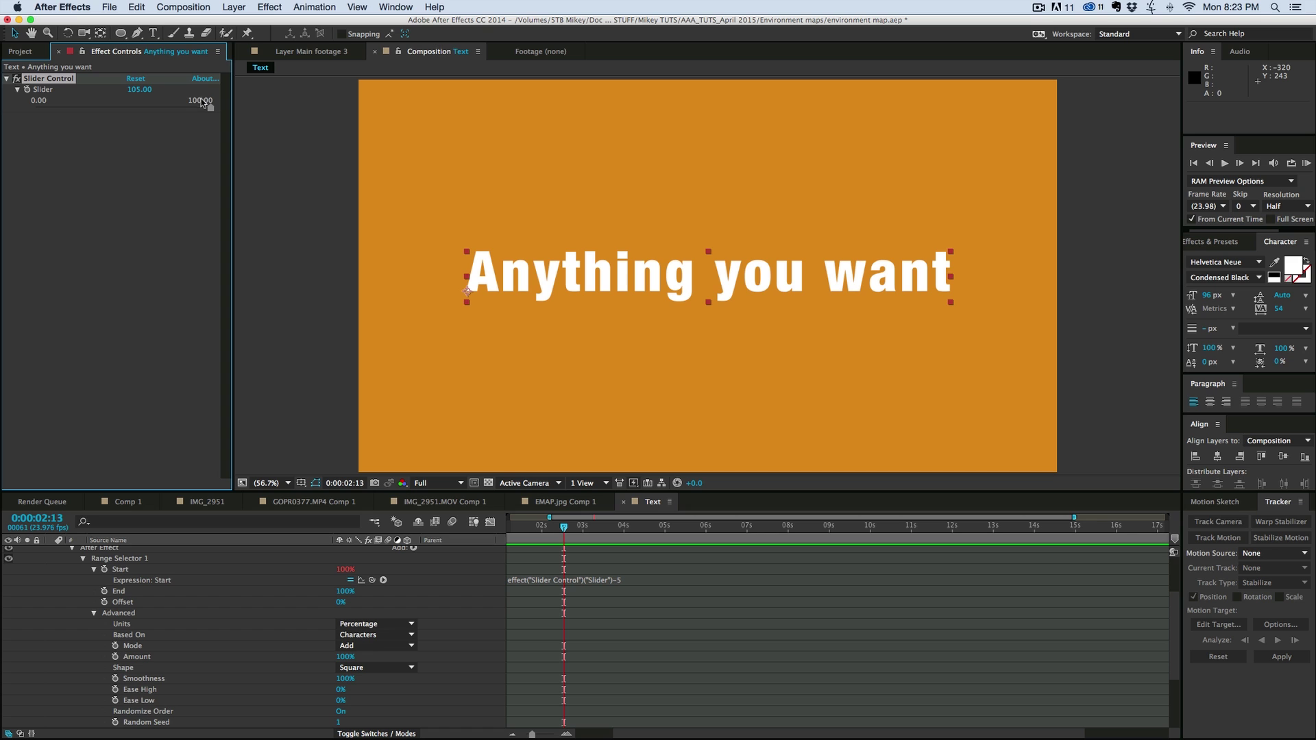
Collapse the After Effect animator and select the "Anything you want" layer.
scroll(202, 569, "up", 3)
left_click(72, 617)
left_click(532, 551)
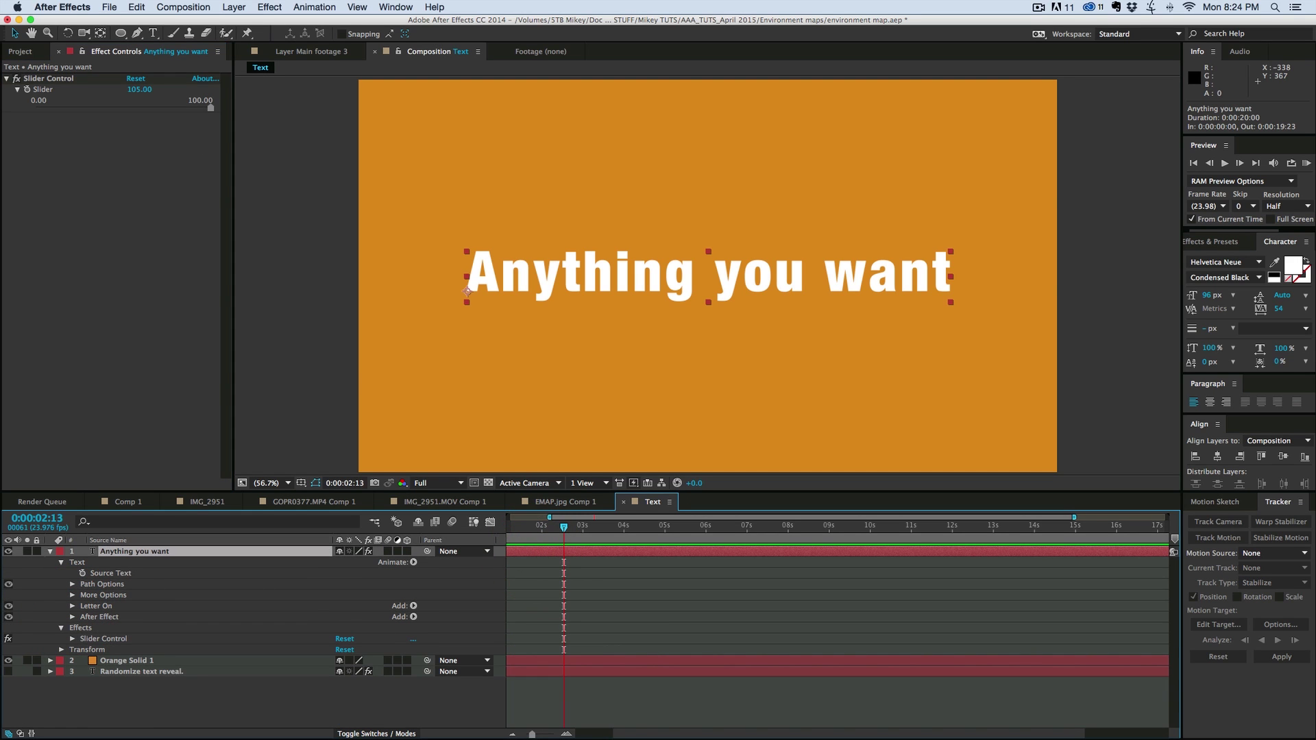
Keyframe the Slider Control's Slider from 0 at 0:00:02:13 to 105 at 0:00:04:05.
left_click_drag(209, 113, 27, 103)
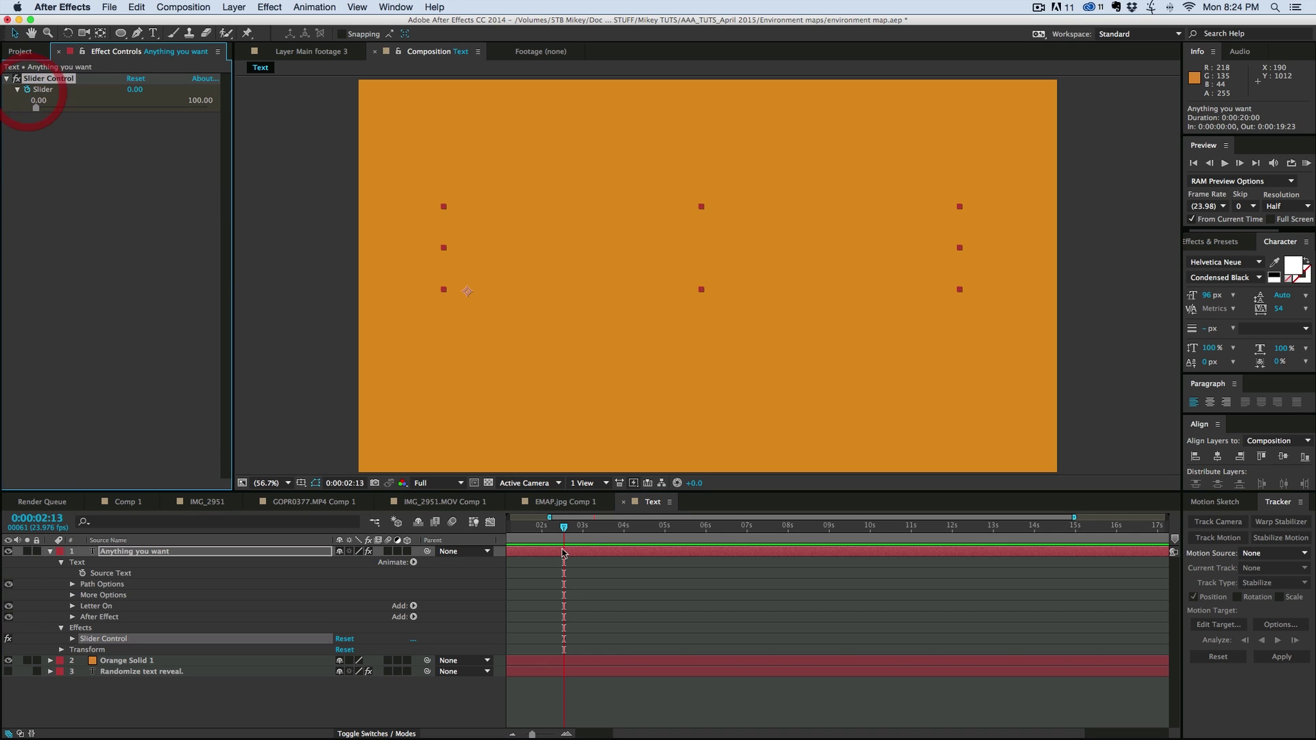
left_click_drag(595, 527, 632, 527)
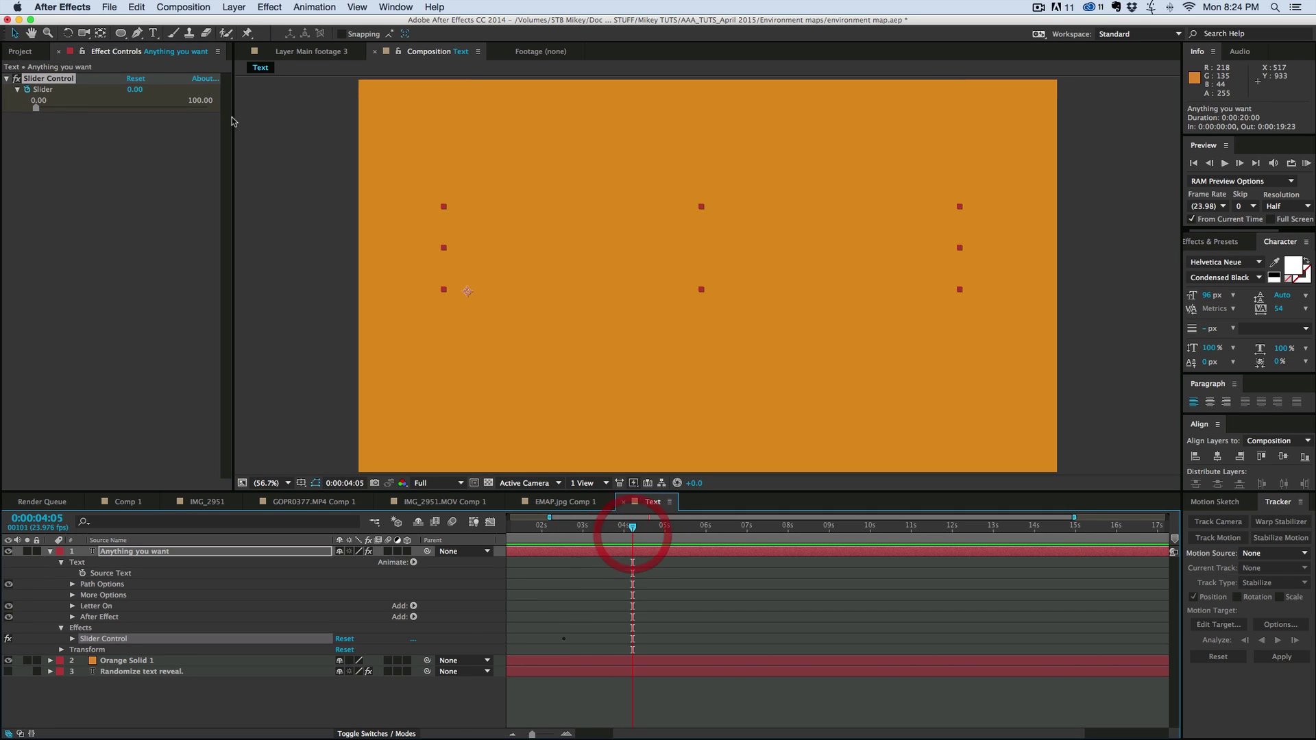
left_click(42, 109)
left_click(135, 89)
type("04:")
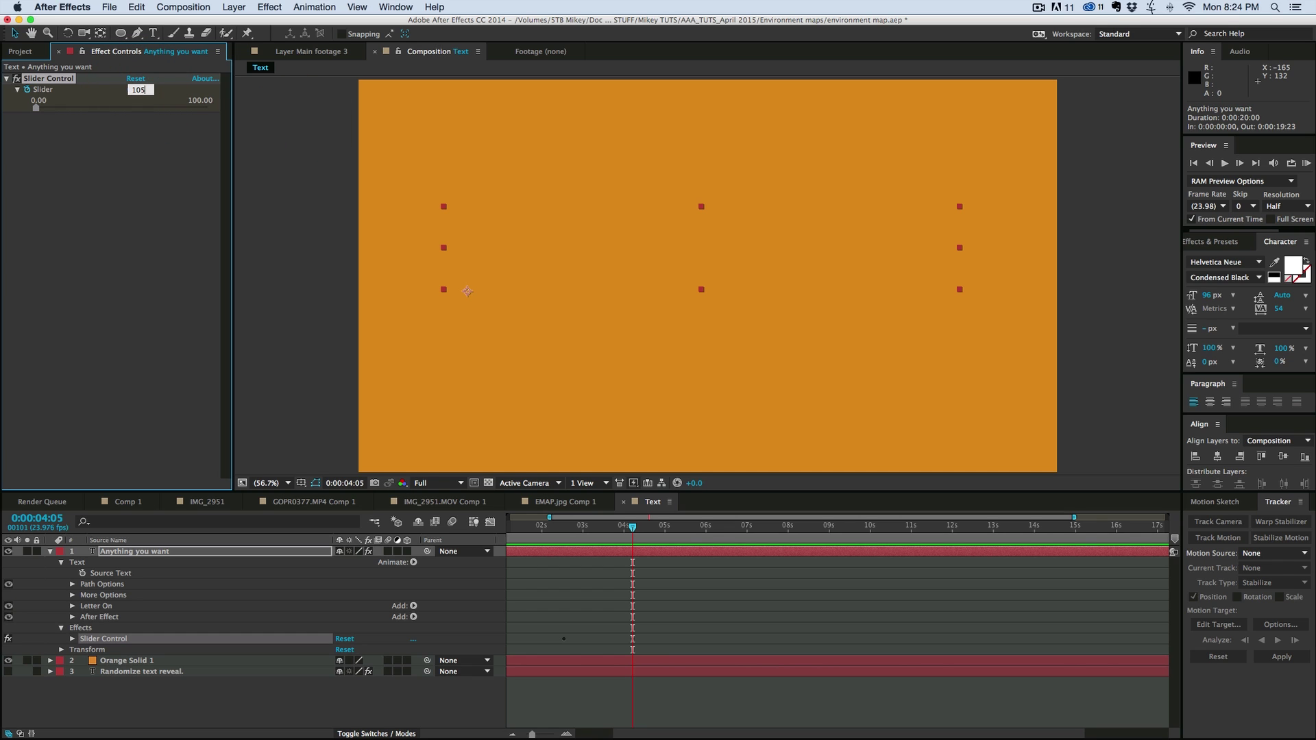
type("05")
key("Return")
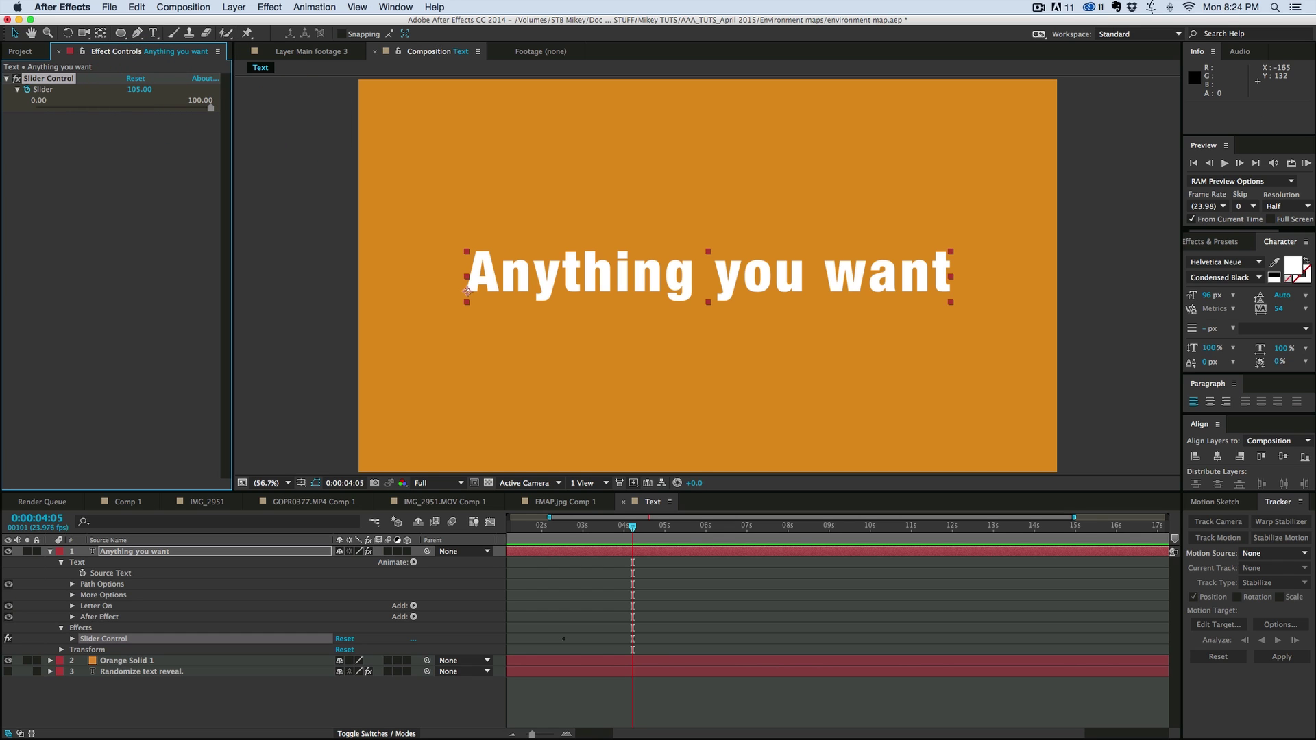
Preview the "Anything you want" text reveal from 0:00:02:00 until past the second slider keyframe.
left_click(601, 541)
key("space")
left_click(626, 596)
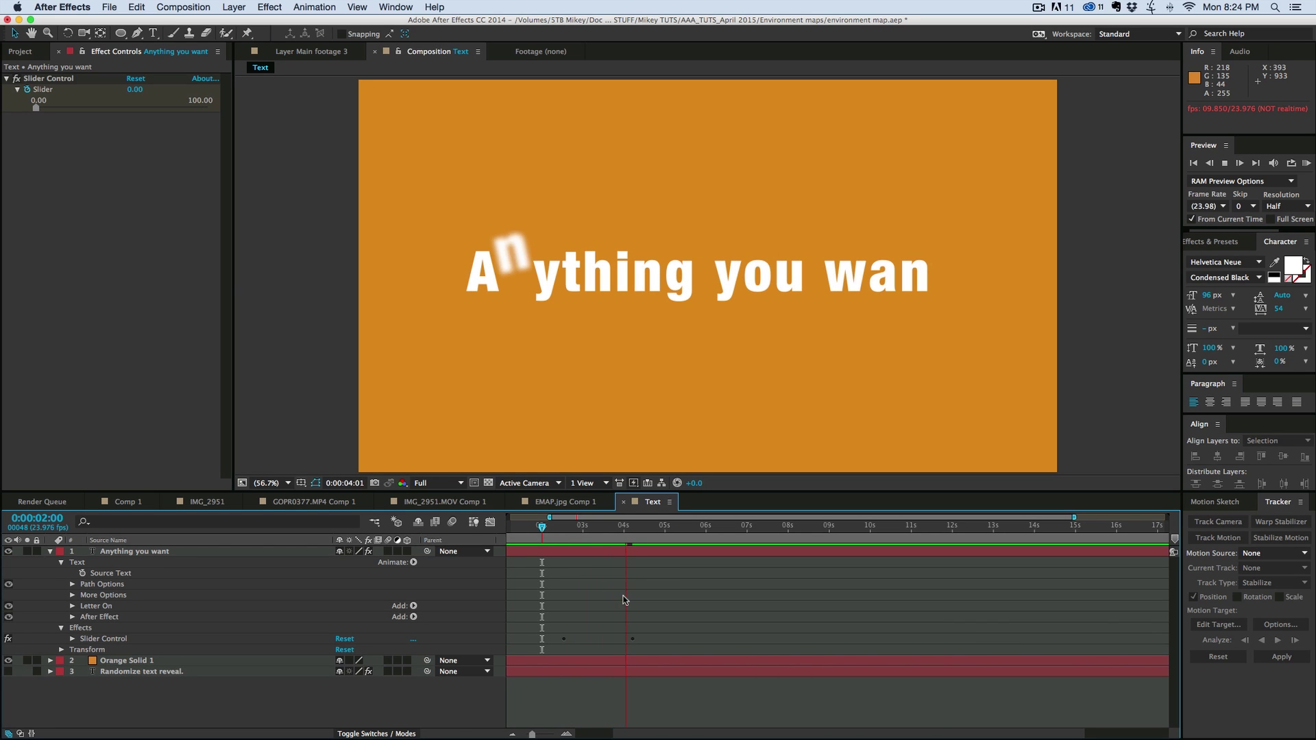
key("space")
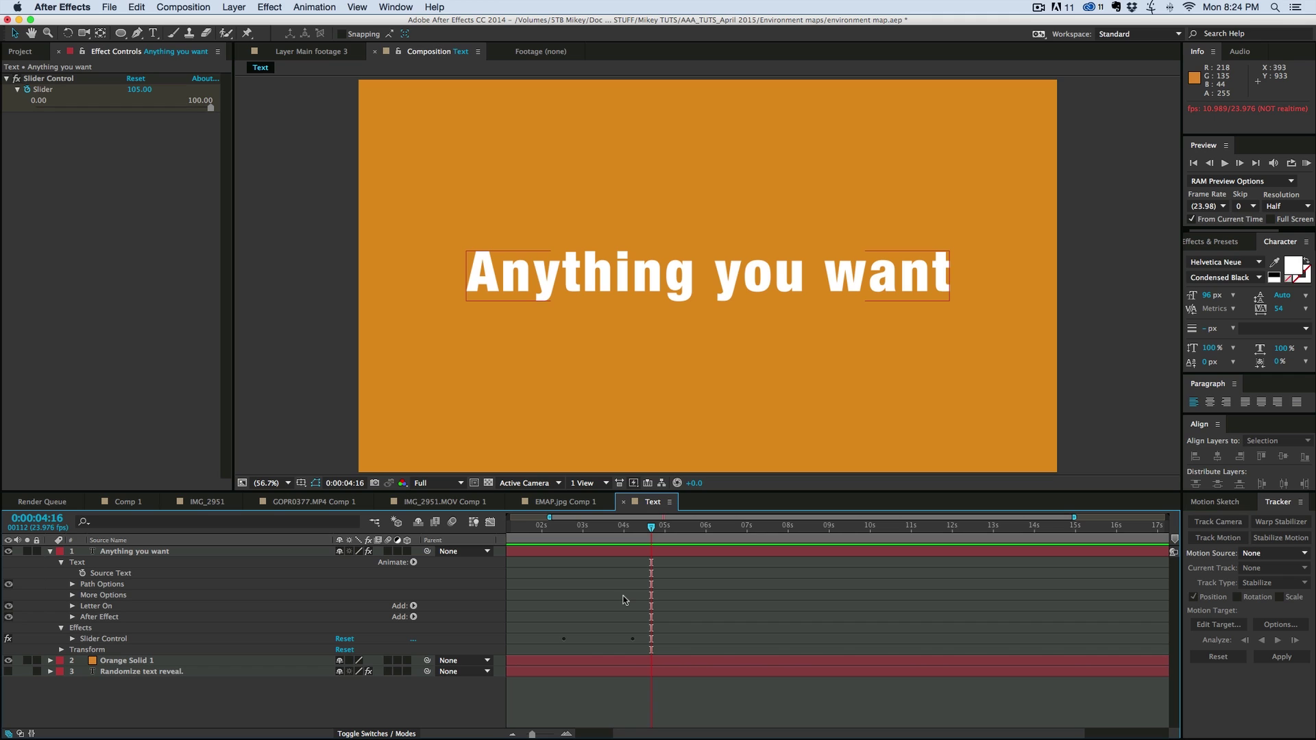